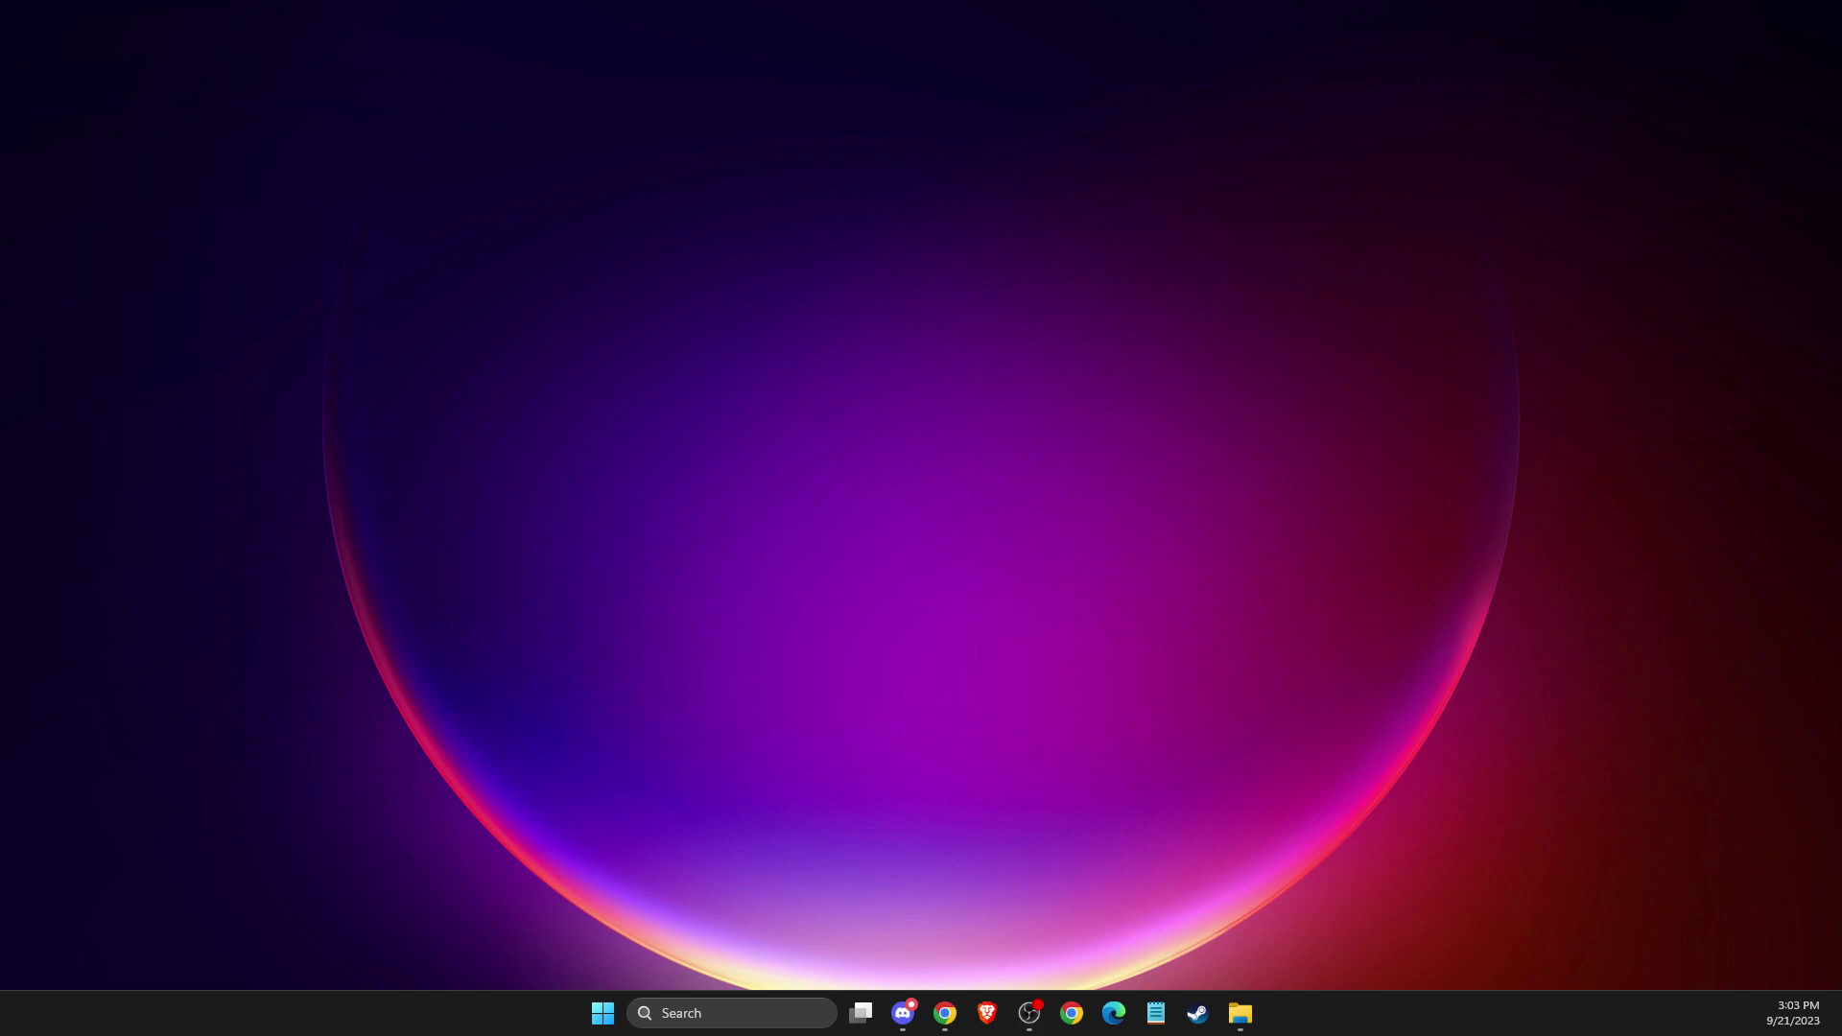
Browse from This PC to C:\Program Files\EA\AC in a maximized Explorer window
{"action": "left_click", "coordinate": [771, 1008]}
{"action": "type", "text": "THIS"}
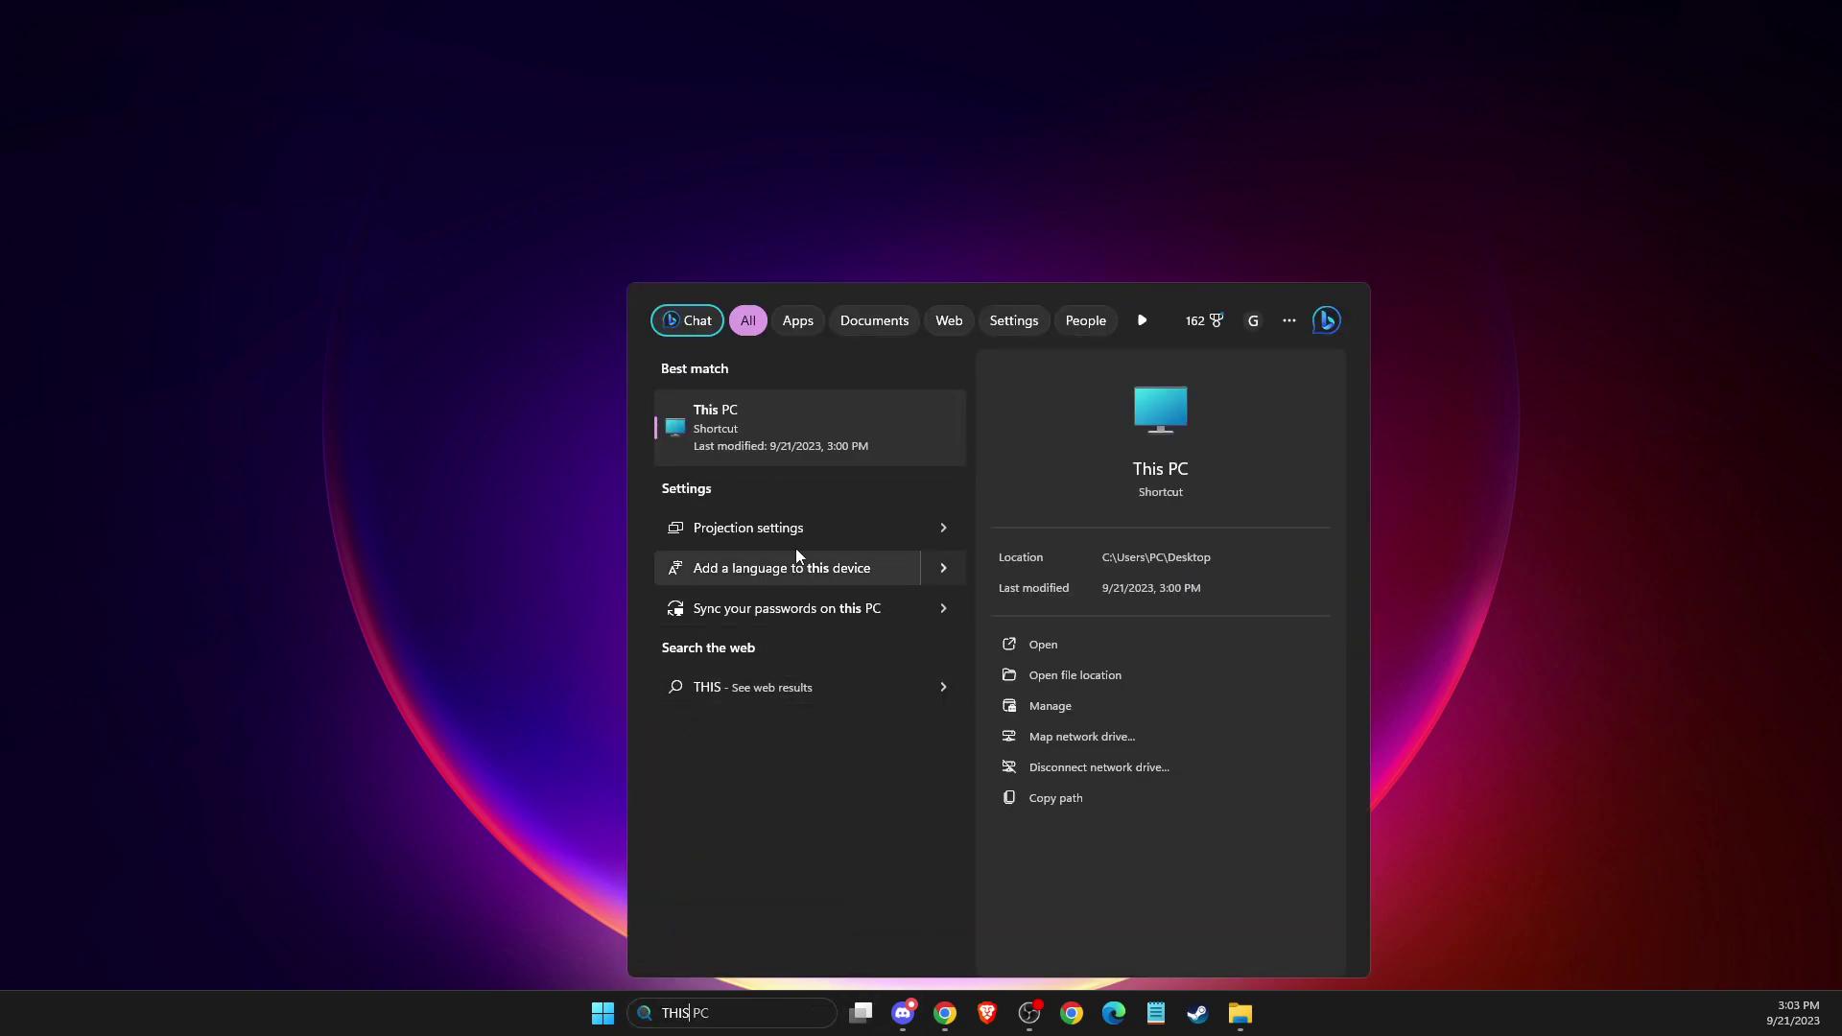
{"action": "left_click", "coordinate": [771, 437]}
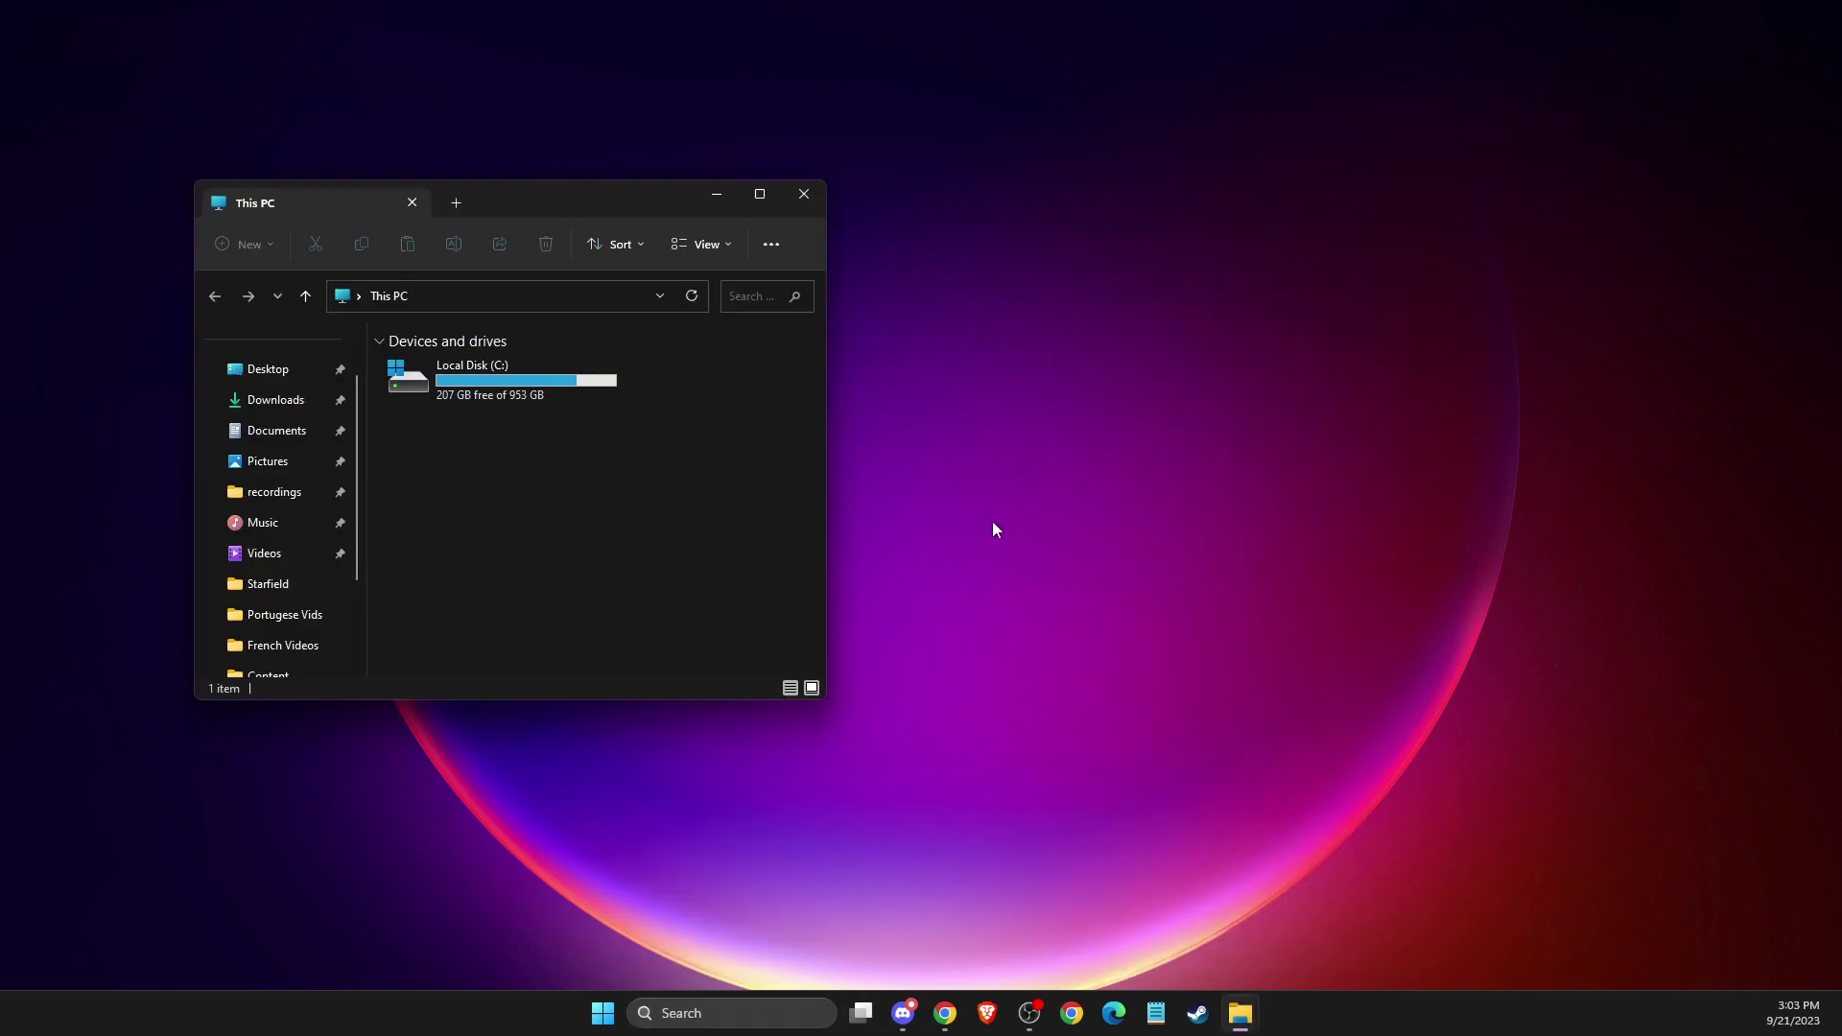
{"action": "double_click", "coordinate": [564, 382]}
{"action": "scroll", "coordinate": [518, 461], "scroll_direction": "down", "scroll_amount": 2}
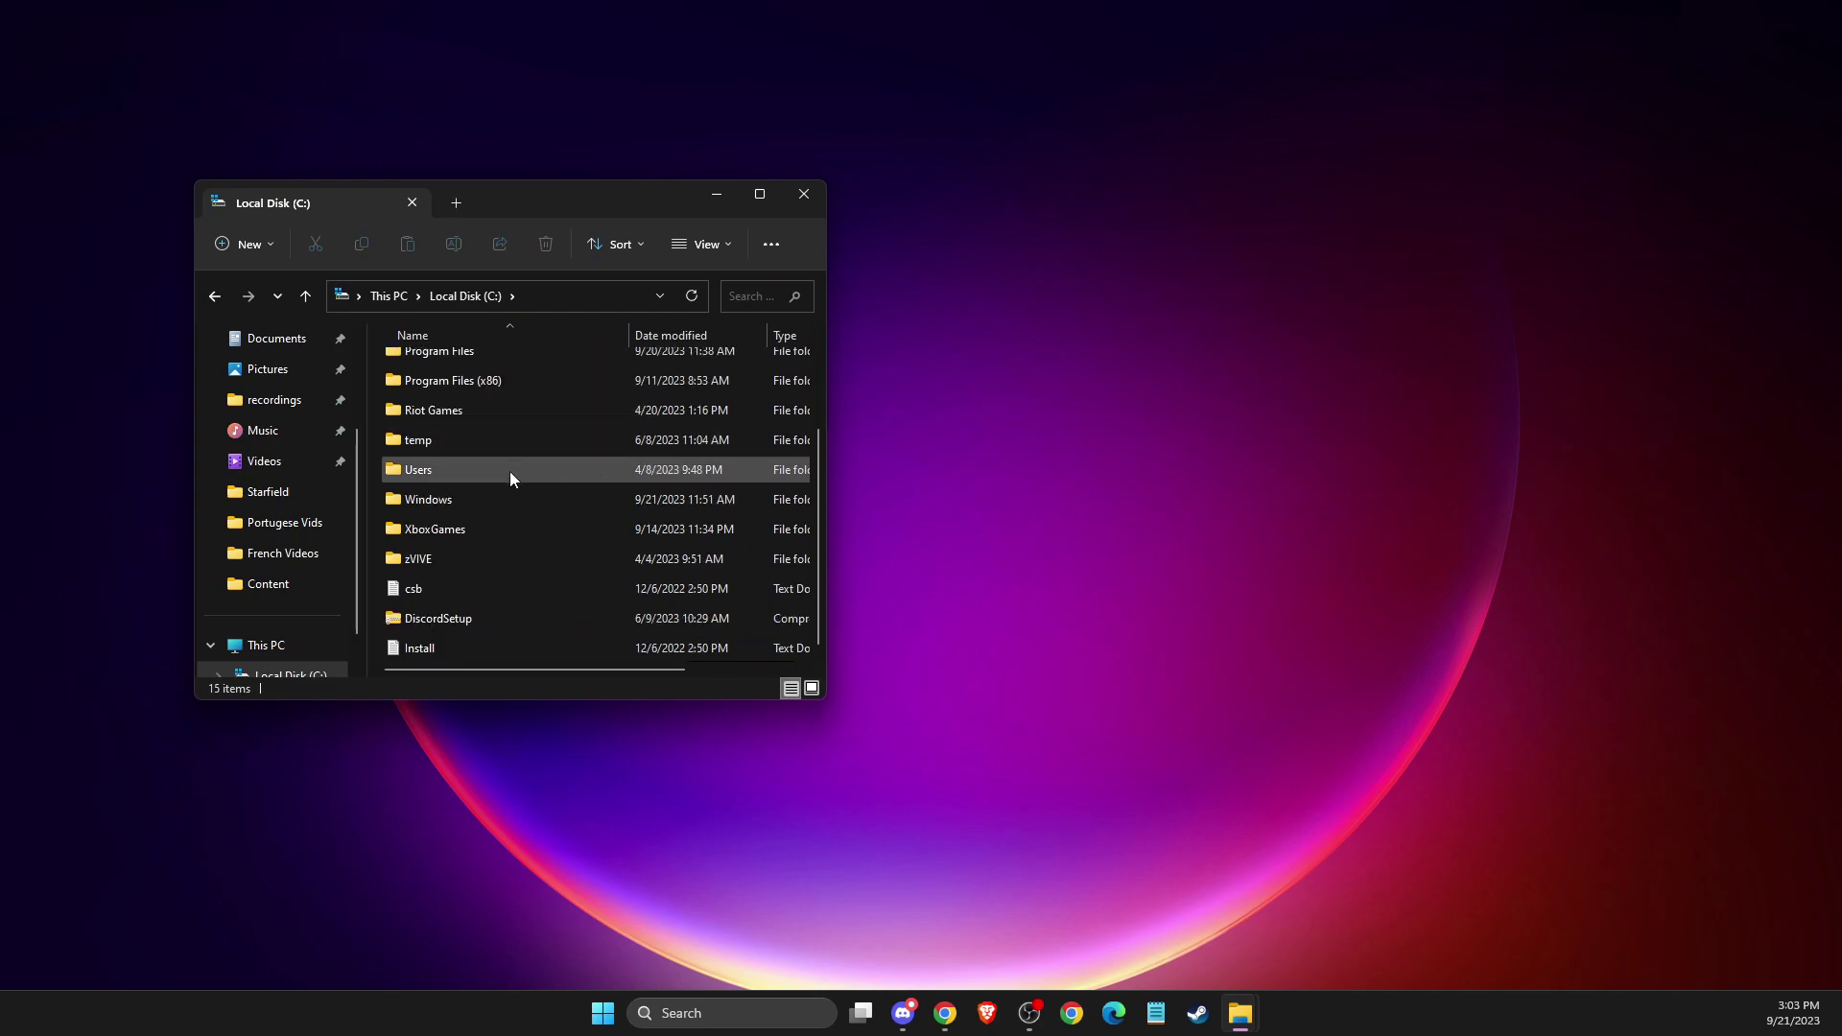
{"action": "left_click", "coordinate": [479, 462]}
{"action": "scroll", "coordinate": [476, 459], "scroll_direction": "up", "scroll_amount": 2}
{"action": "double_click", "coordinate": [462, 486]}
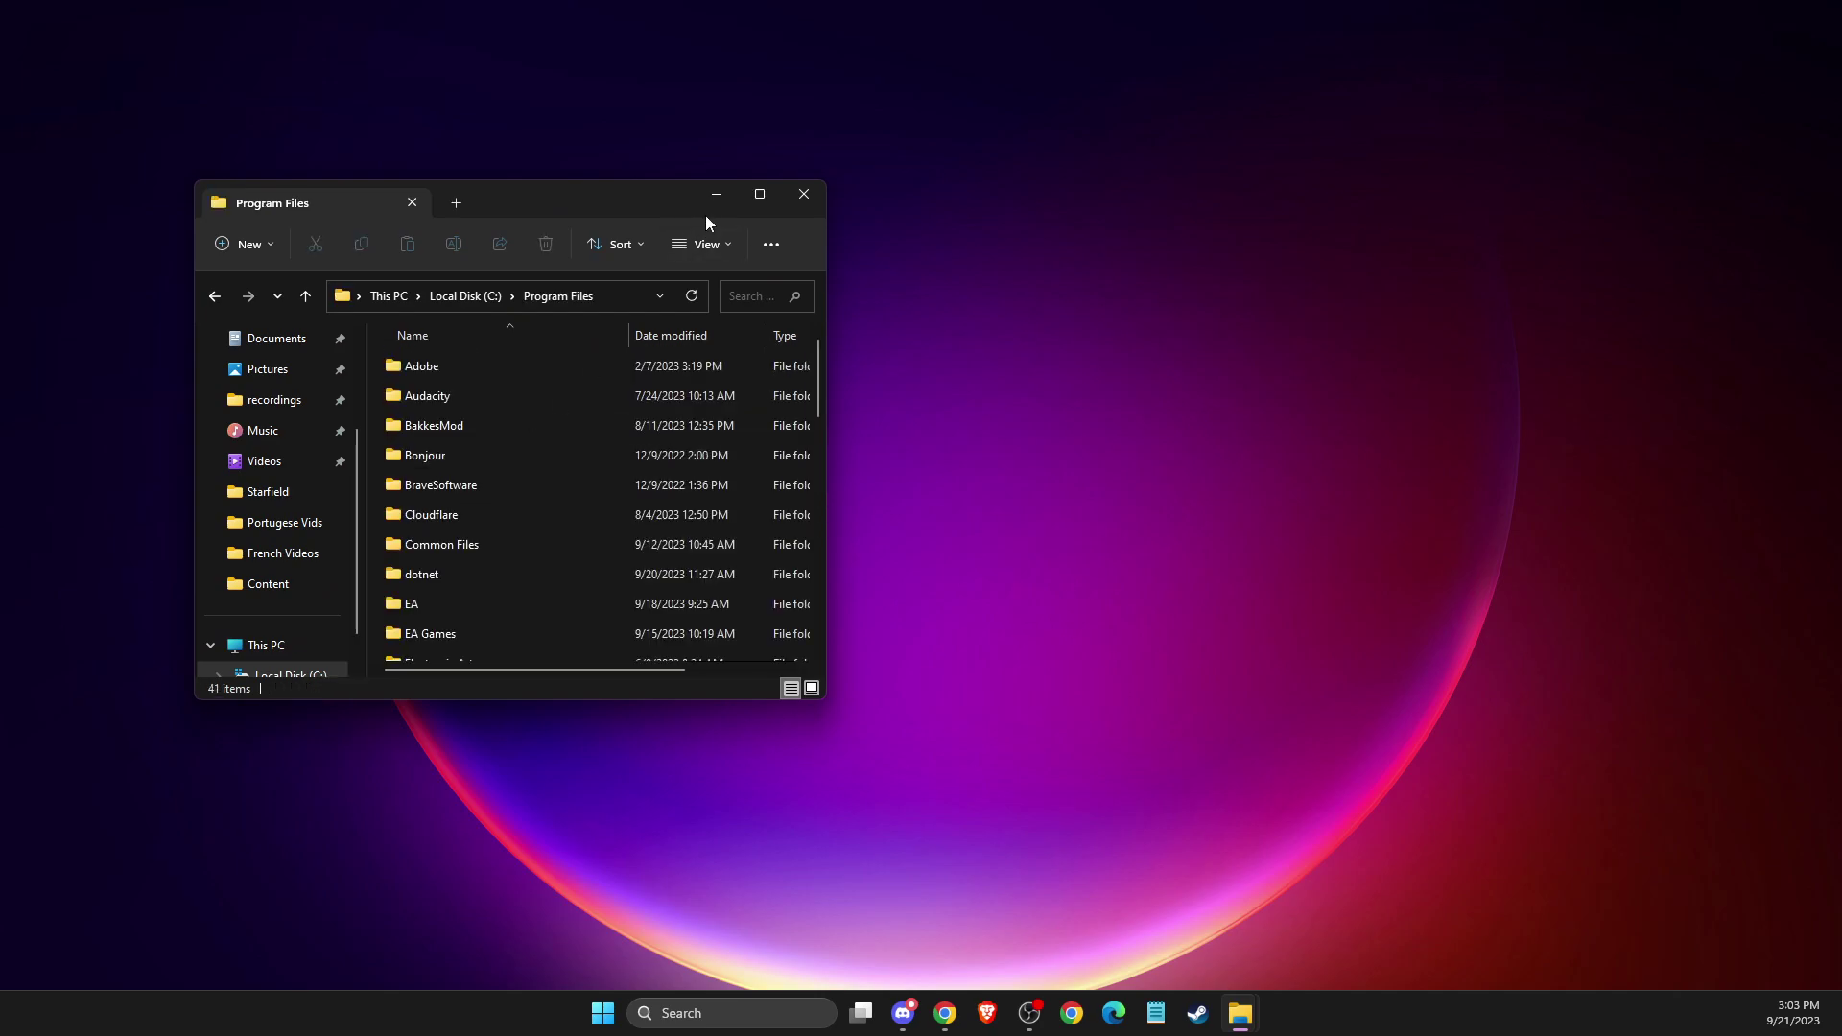
{"action": "left_click", "coordinate": [755, 195]}
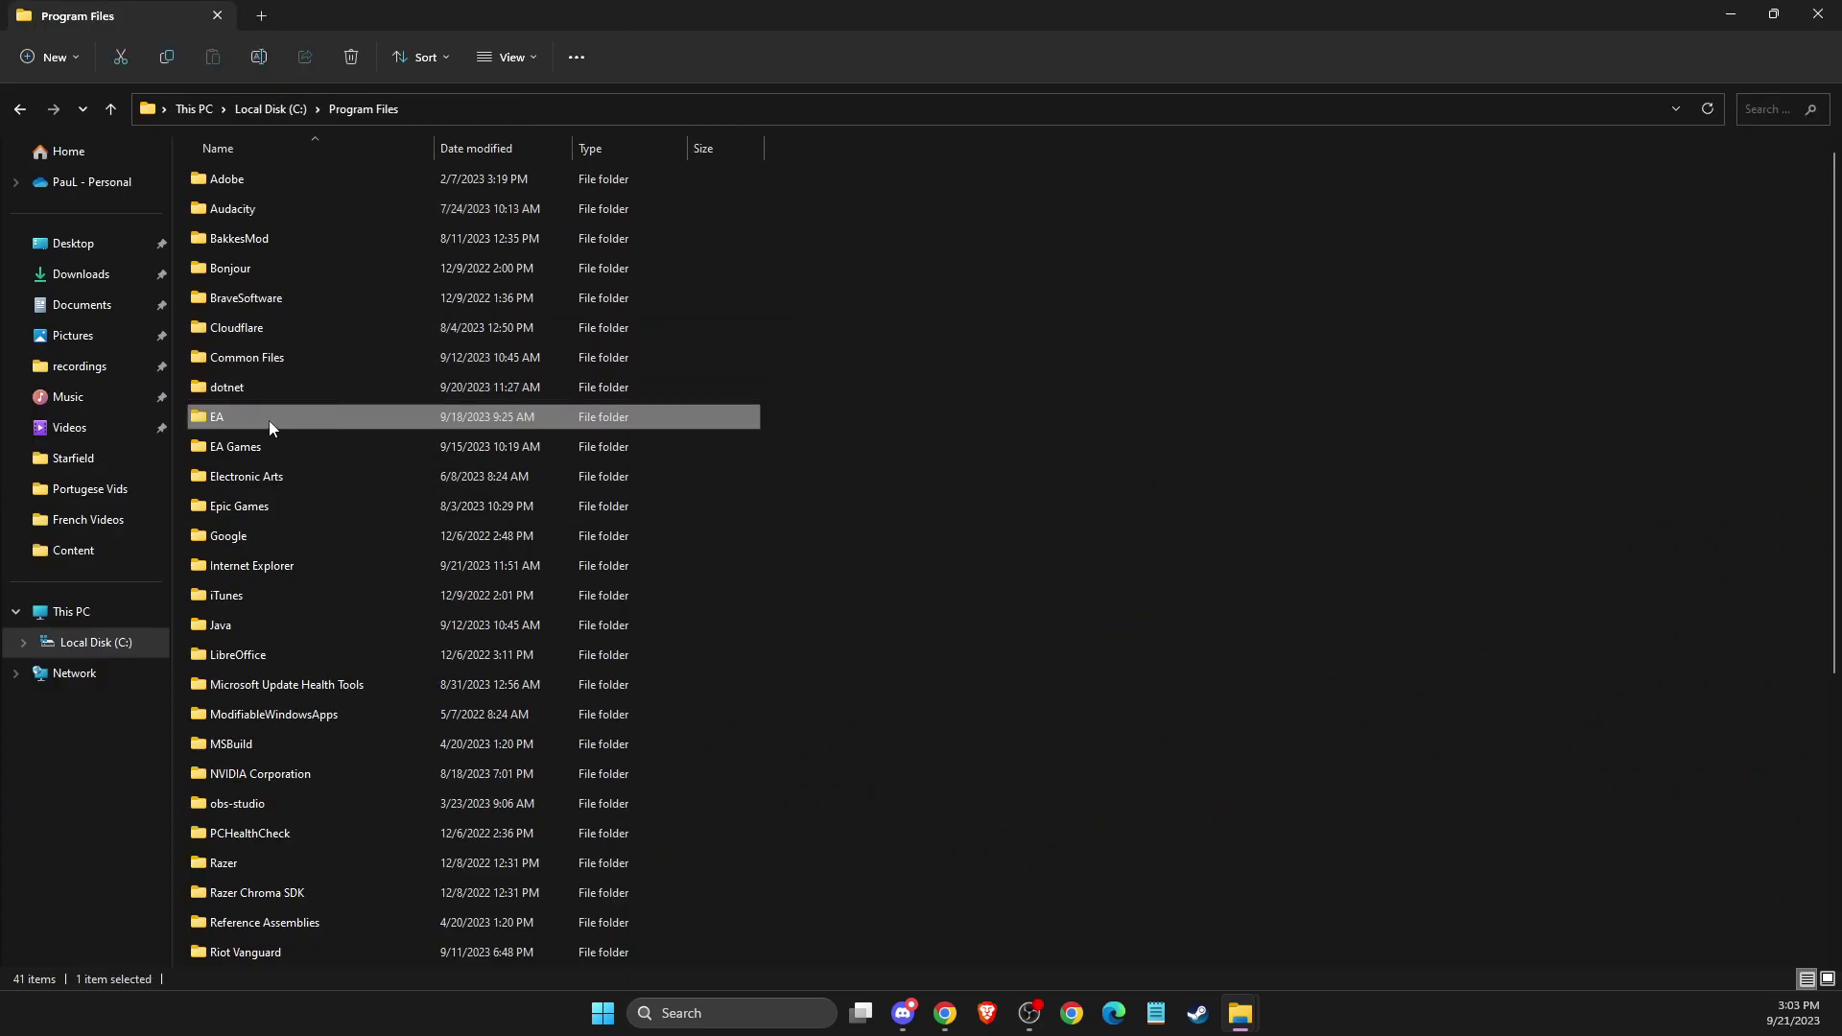
{"action": "double_click", "coordinate": [268, 420]}
{"action": "double_click", "coordinate": [237, 180]}
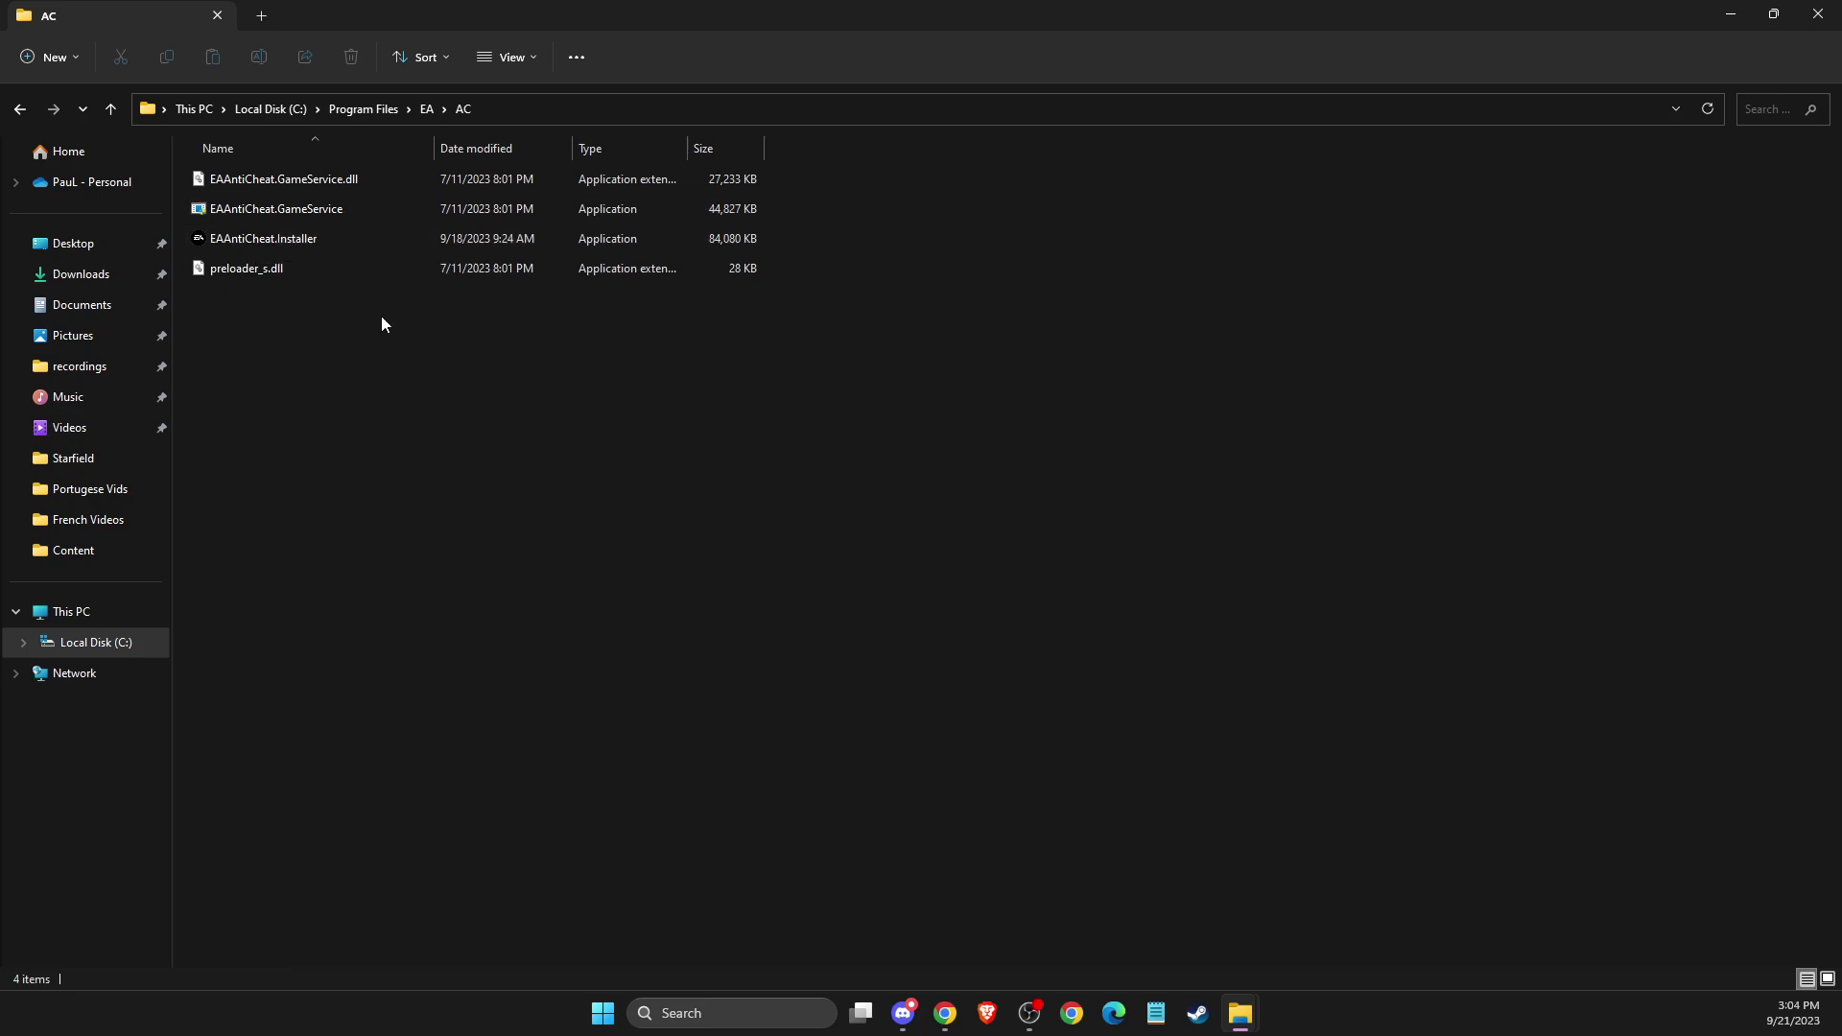
Set EAAntiCheat.GameService to run as administrator in its Compatibility properties
{"action": "right_click", "coordinate": [246, 206]}
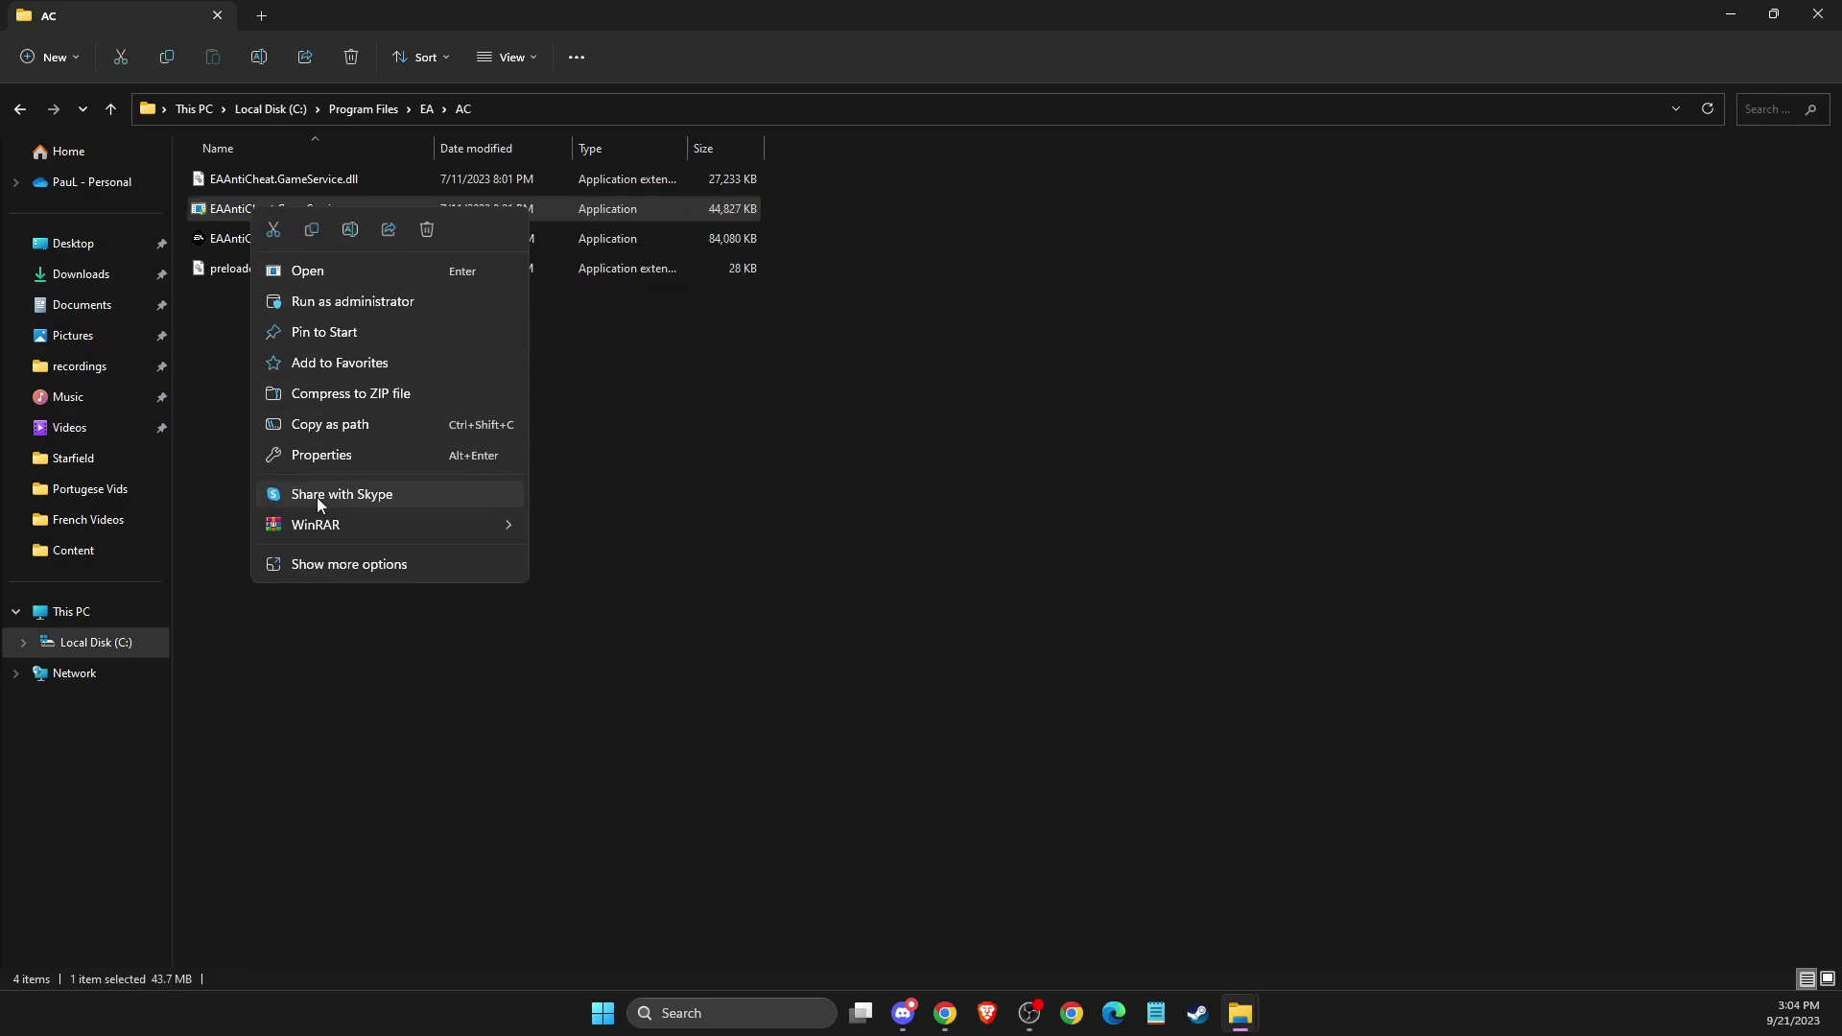
{"action": "left_click", "coordinate": [322, 453]}
{"action": "left_click", "coordinate": [417, 271]}
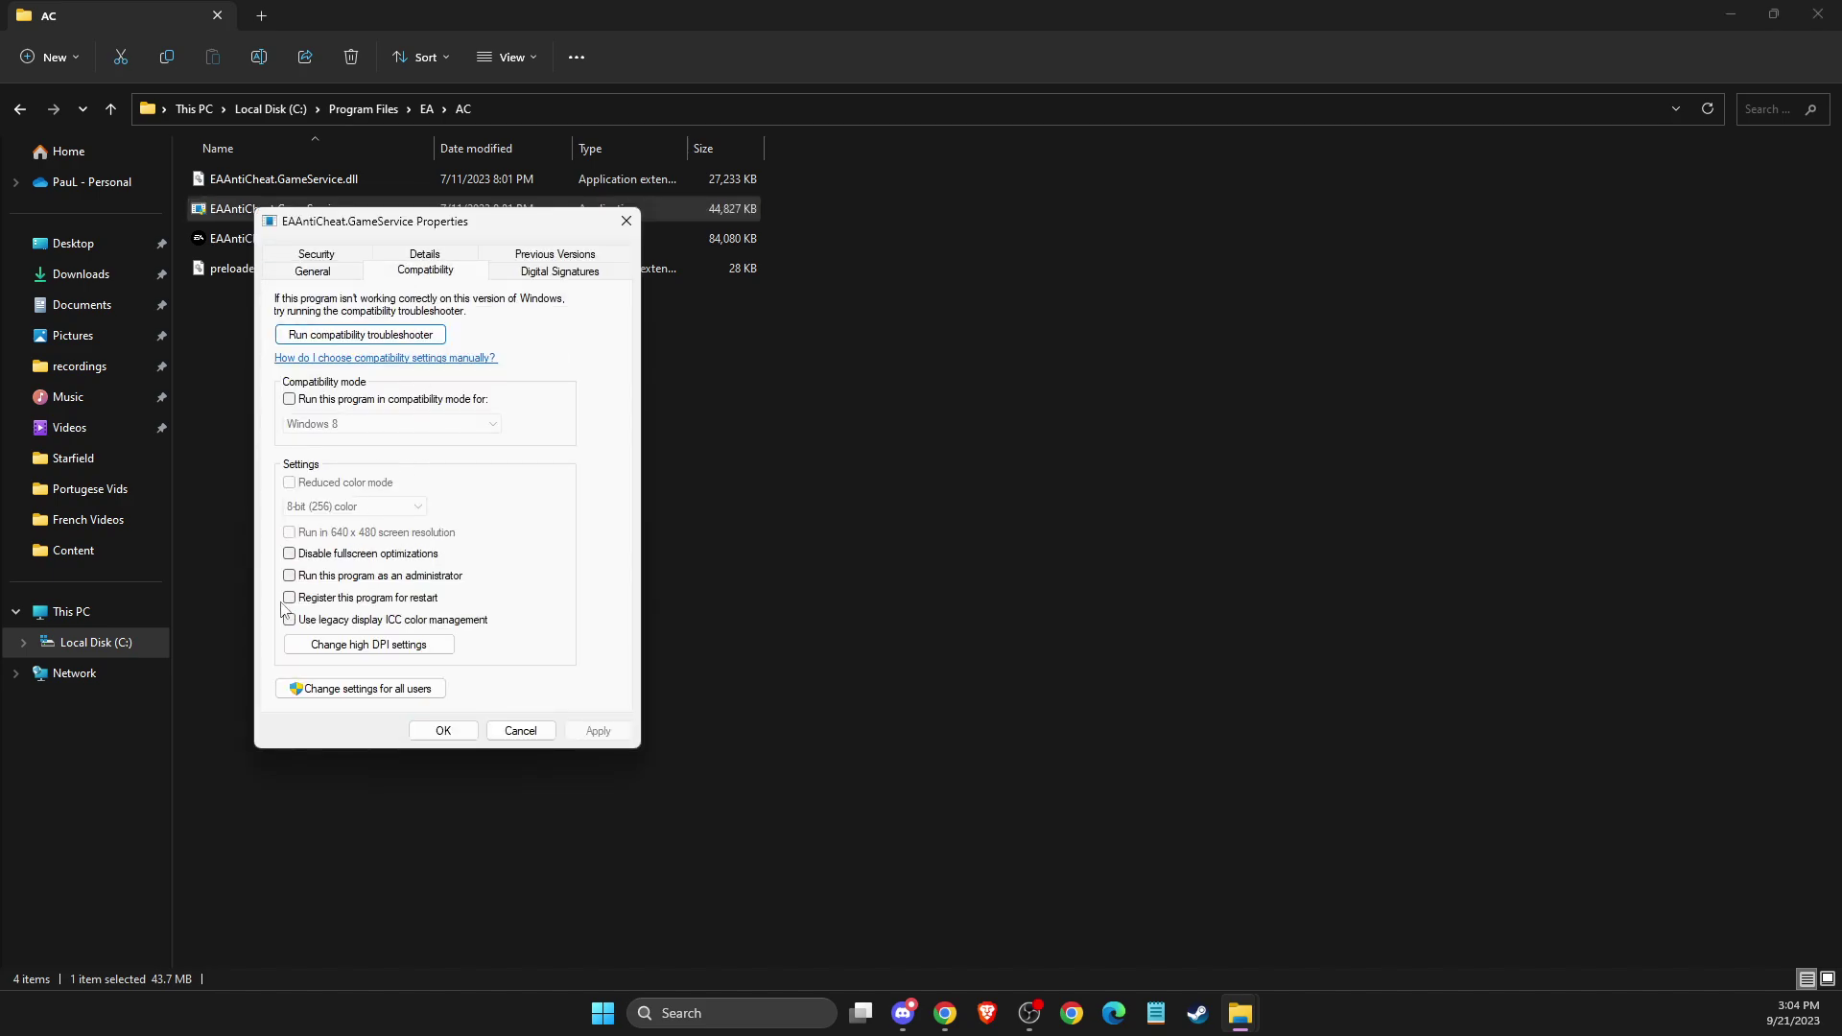
{"action": "left_click", "coordinate": [290, 575]}
{"action": "left_click", "coordinate": [598, 730]}
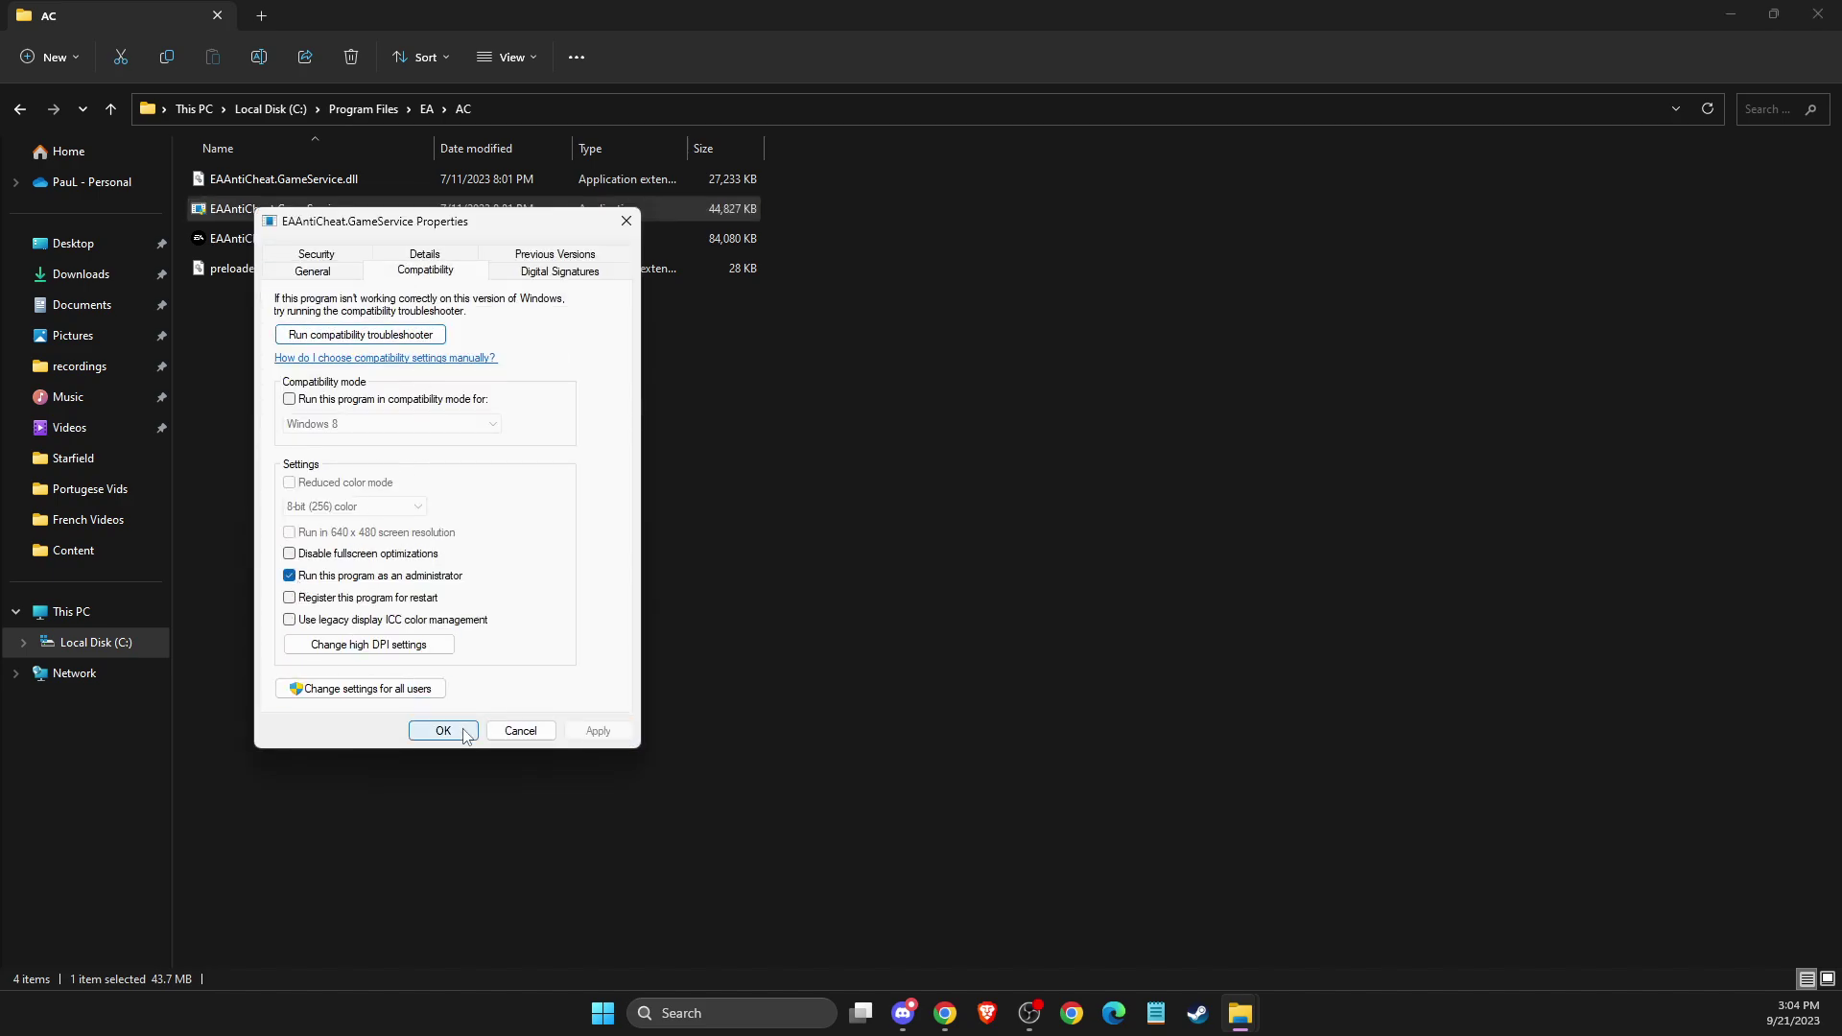
{"action": "left_click", "coordinate": [445, 729]}
Set EAAntiCheat.Installer to run as administrator in its Compatibility properties
{"action": "left_click", "coordinate": [229, 243]}
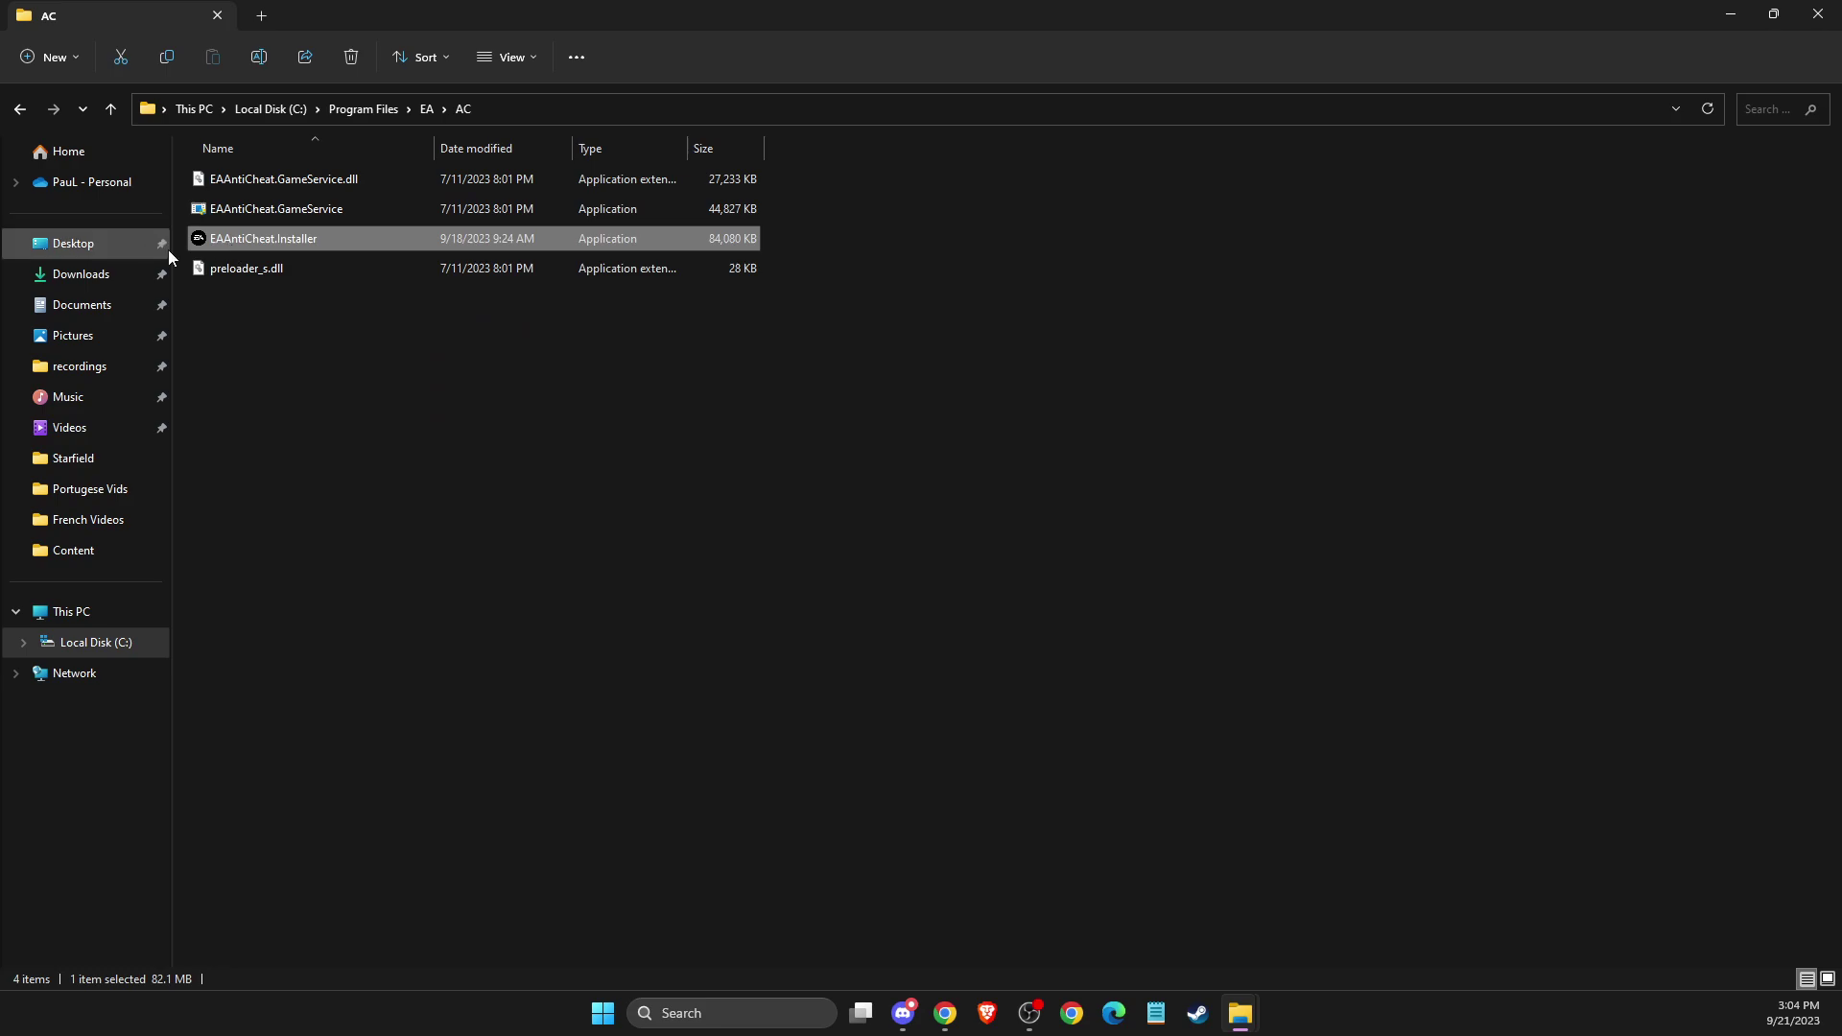
{"action": "right_click", "coordinate": [248, 241]}
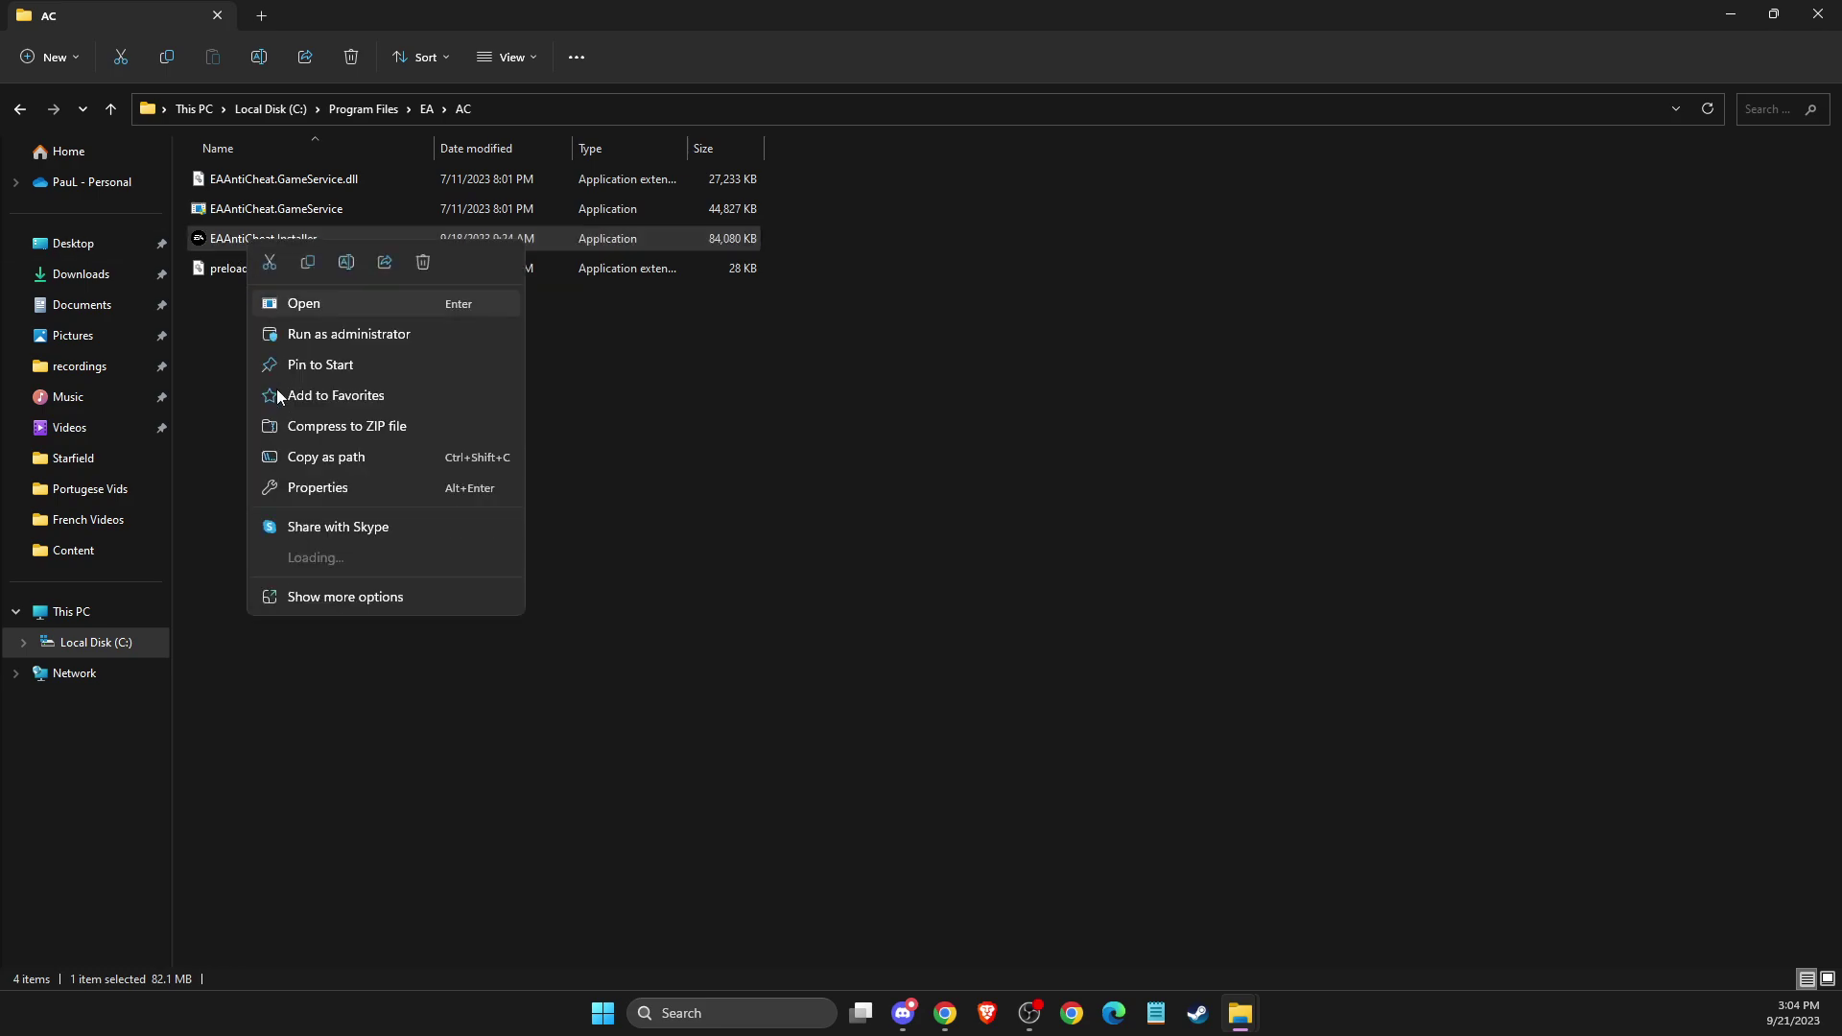
{"action": "left_click", "coordinate": [317, 489]}
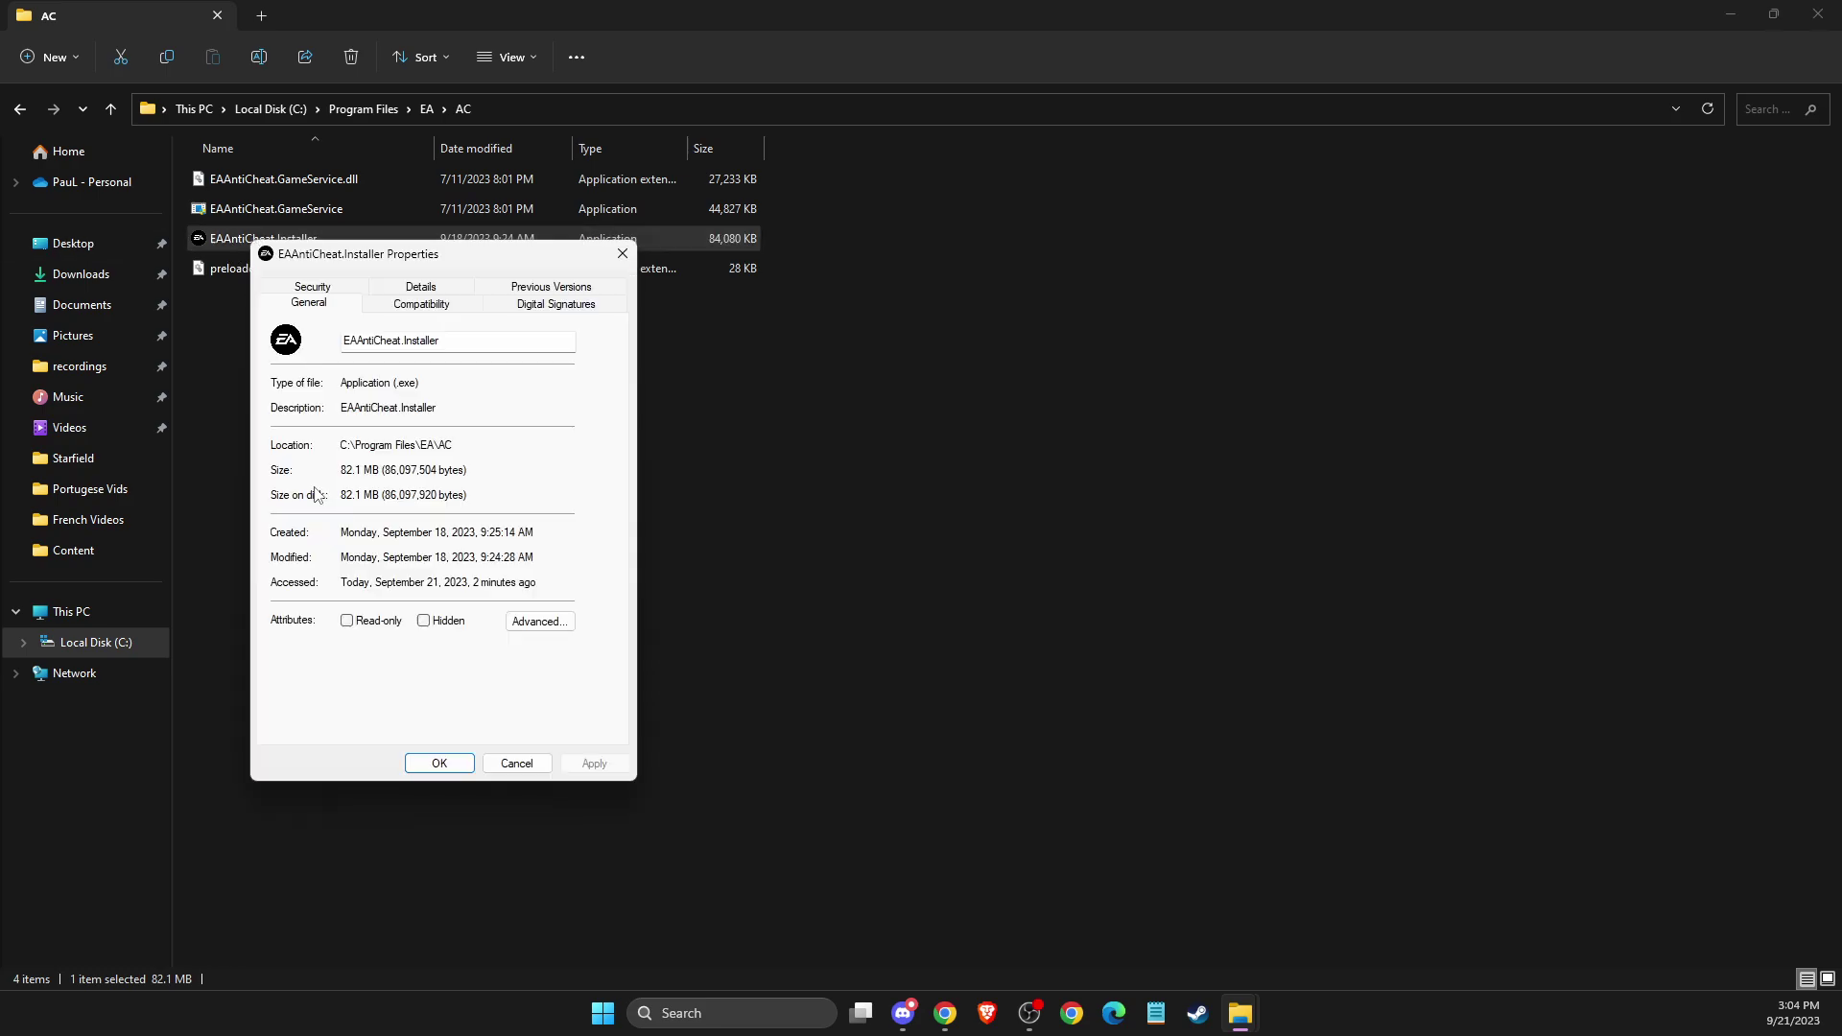
{"action": "left_click", "coordinate": [420, 308]}
{"action": "left_click", "coordinate": [286, 608]}
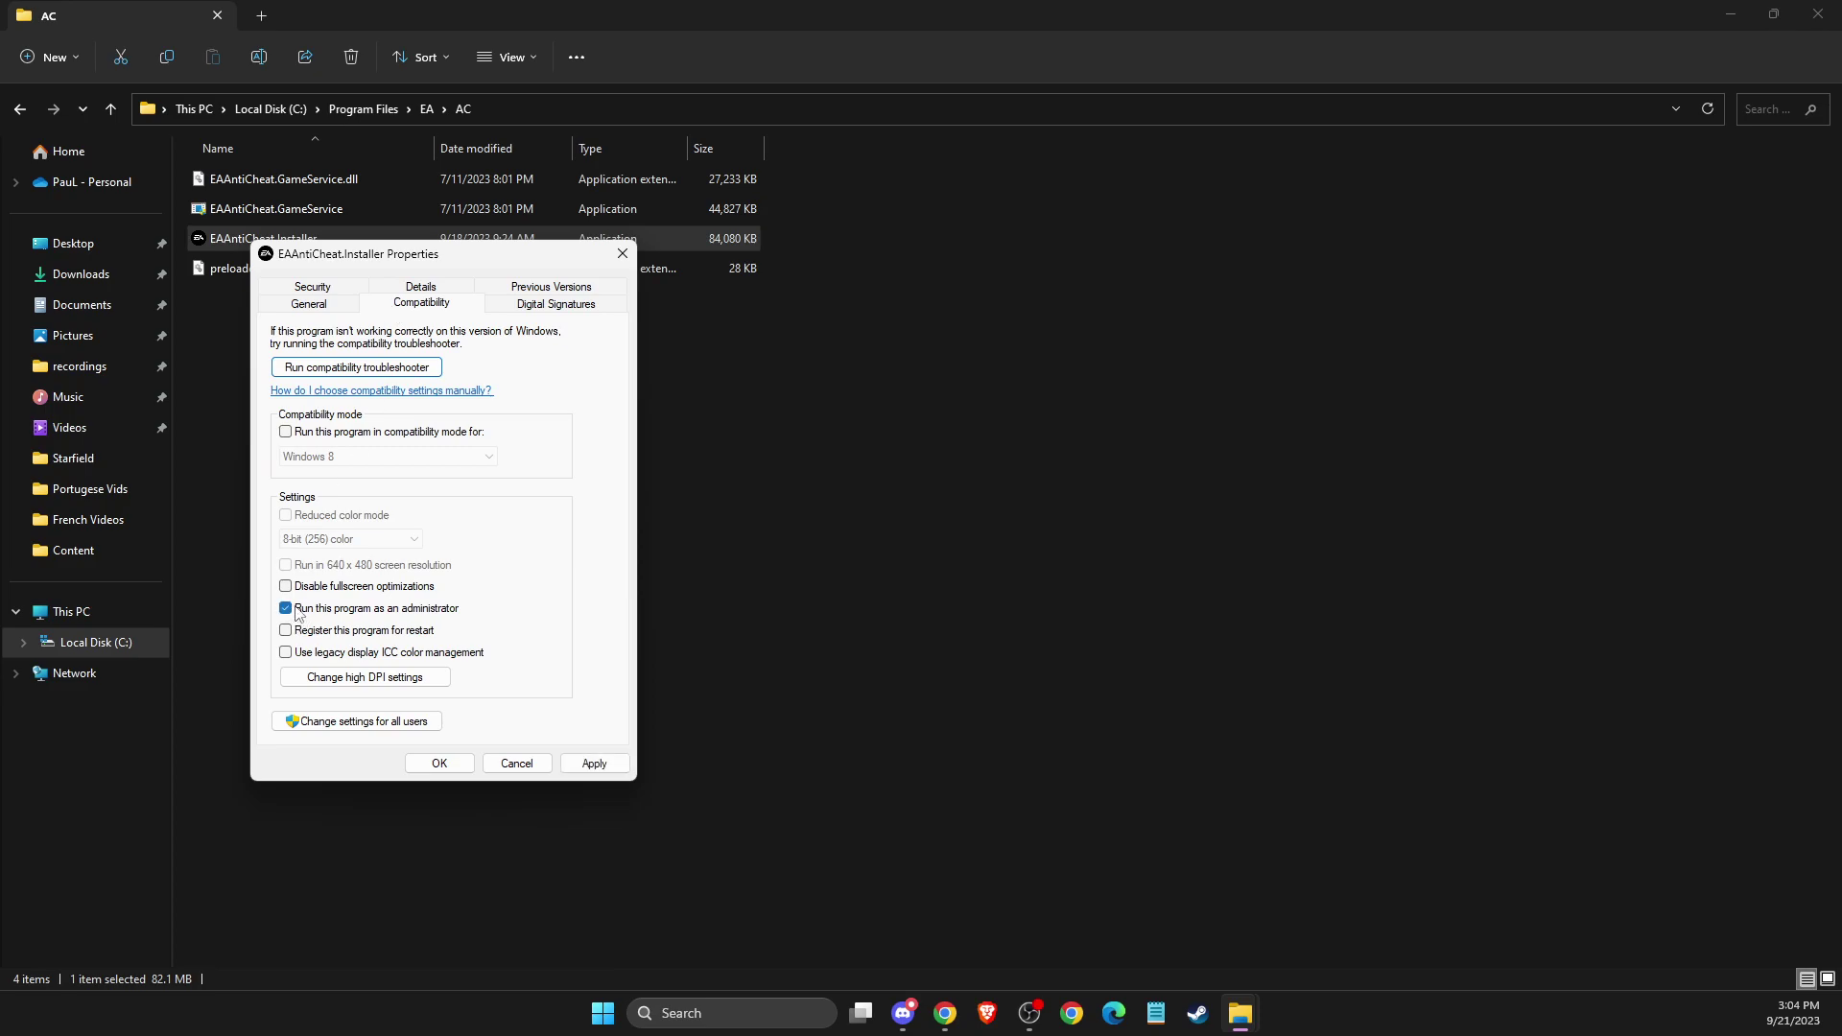
{"action": "left_click", "coordinate": [438, 764]}
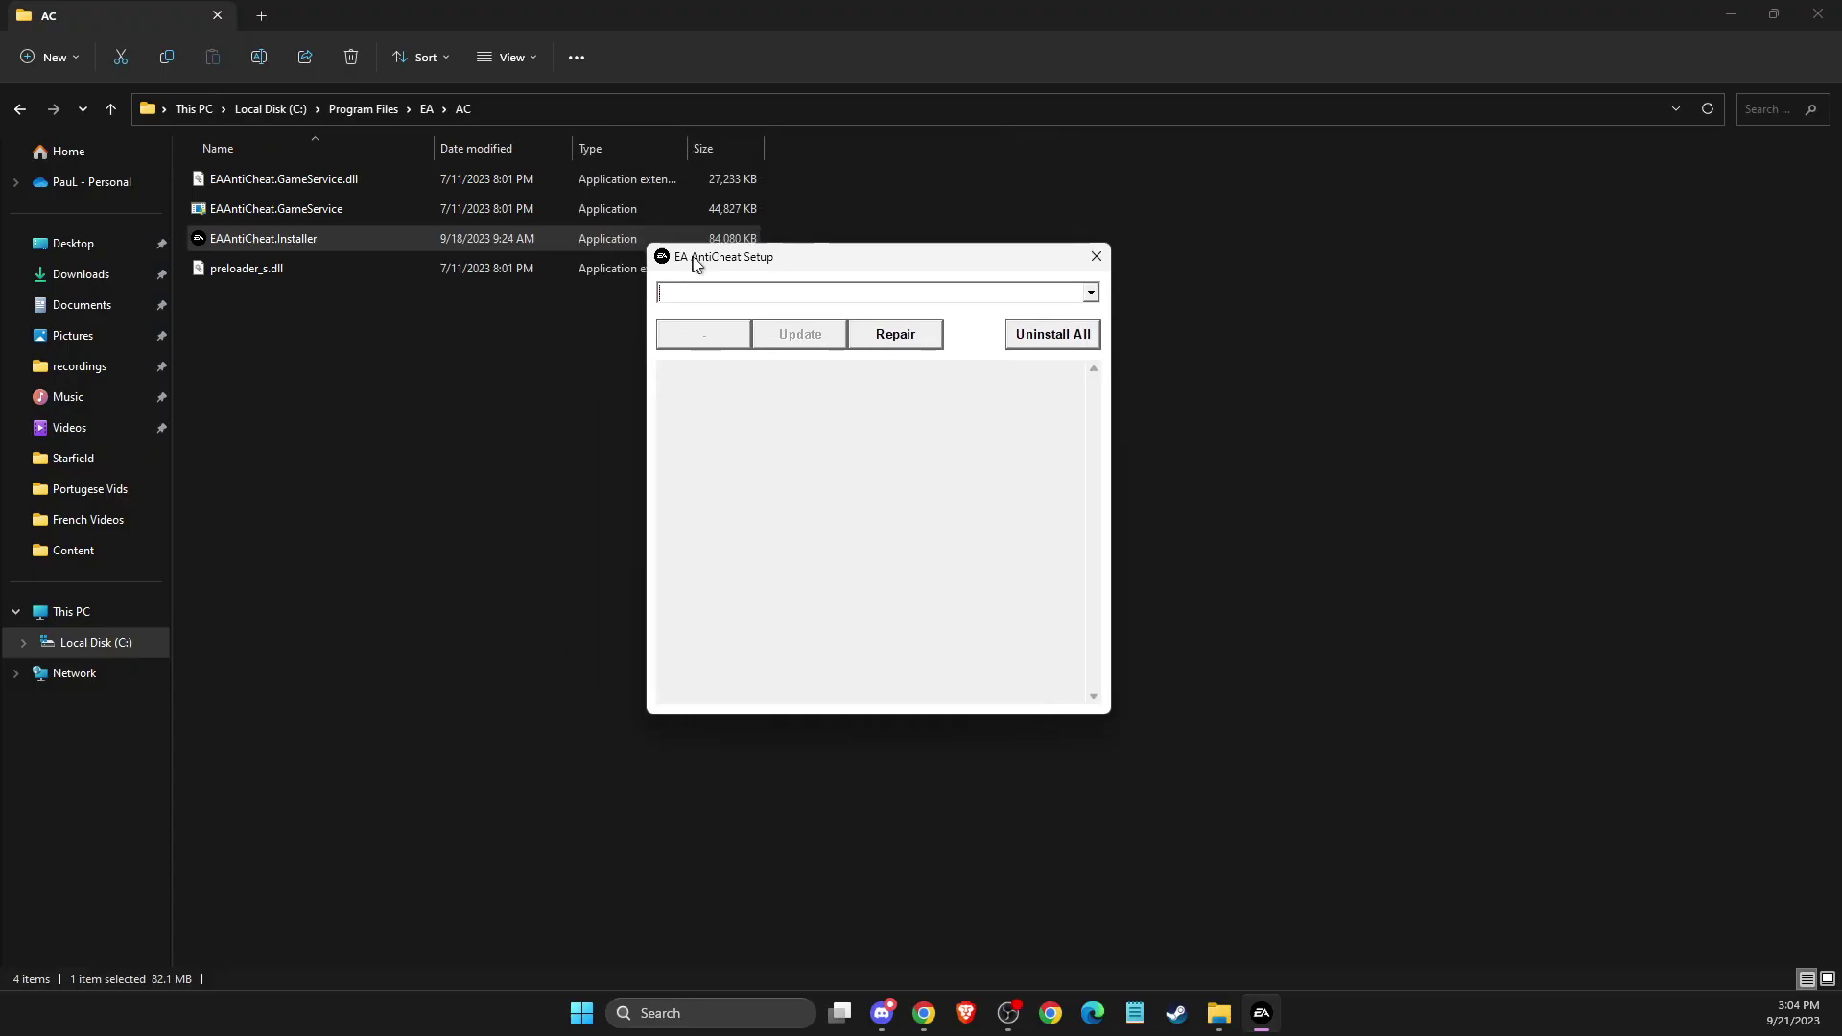
Uninstall EA AntiCheat for FIFA 23
{"action": "left_click", "coordinate": [766, 295]}
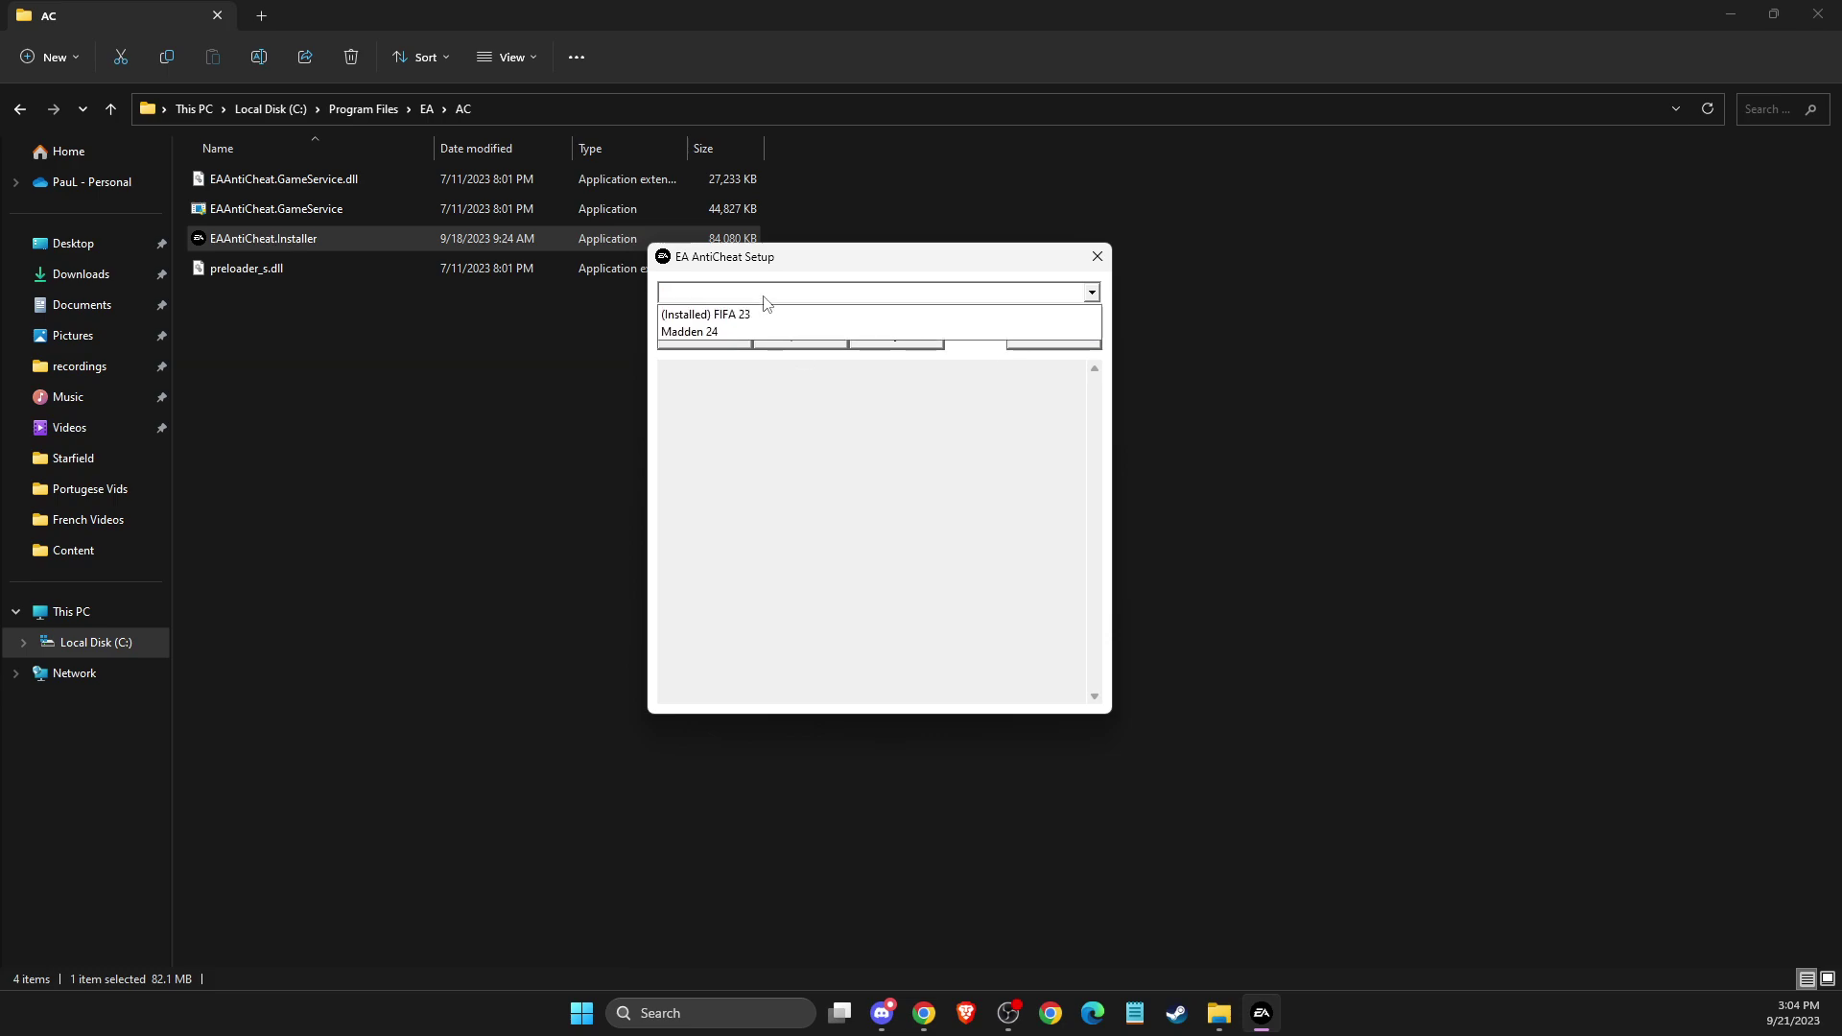
{"action": "left_click", "coordinate": [720, 328]}
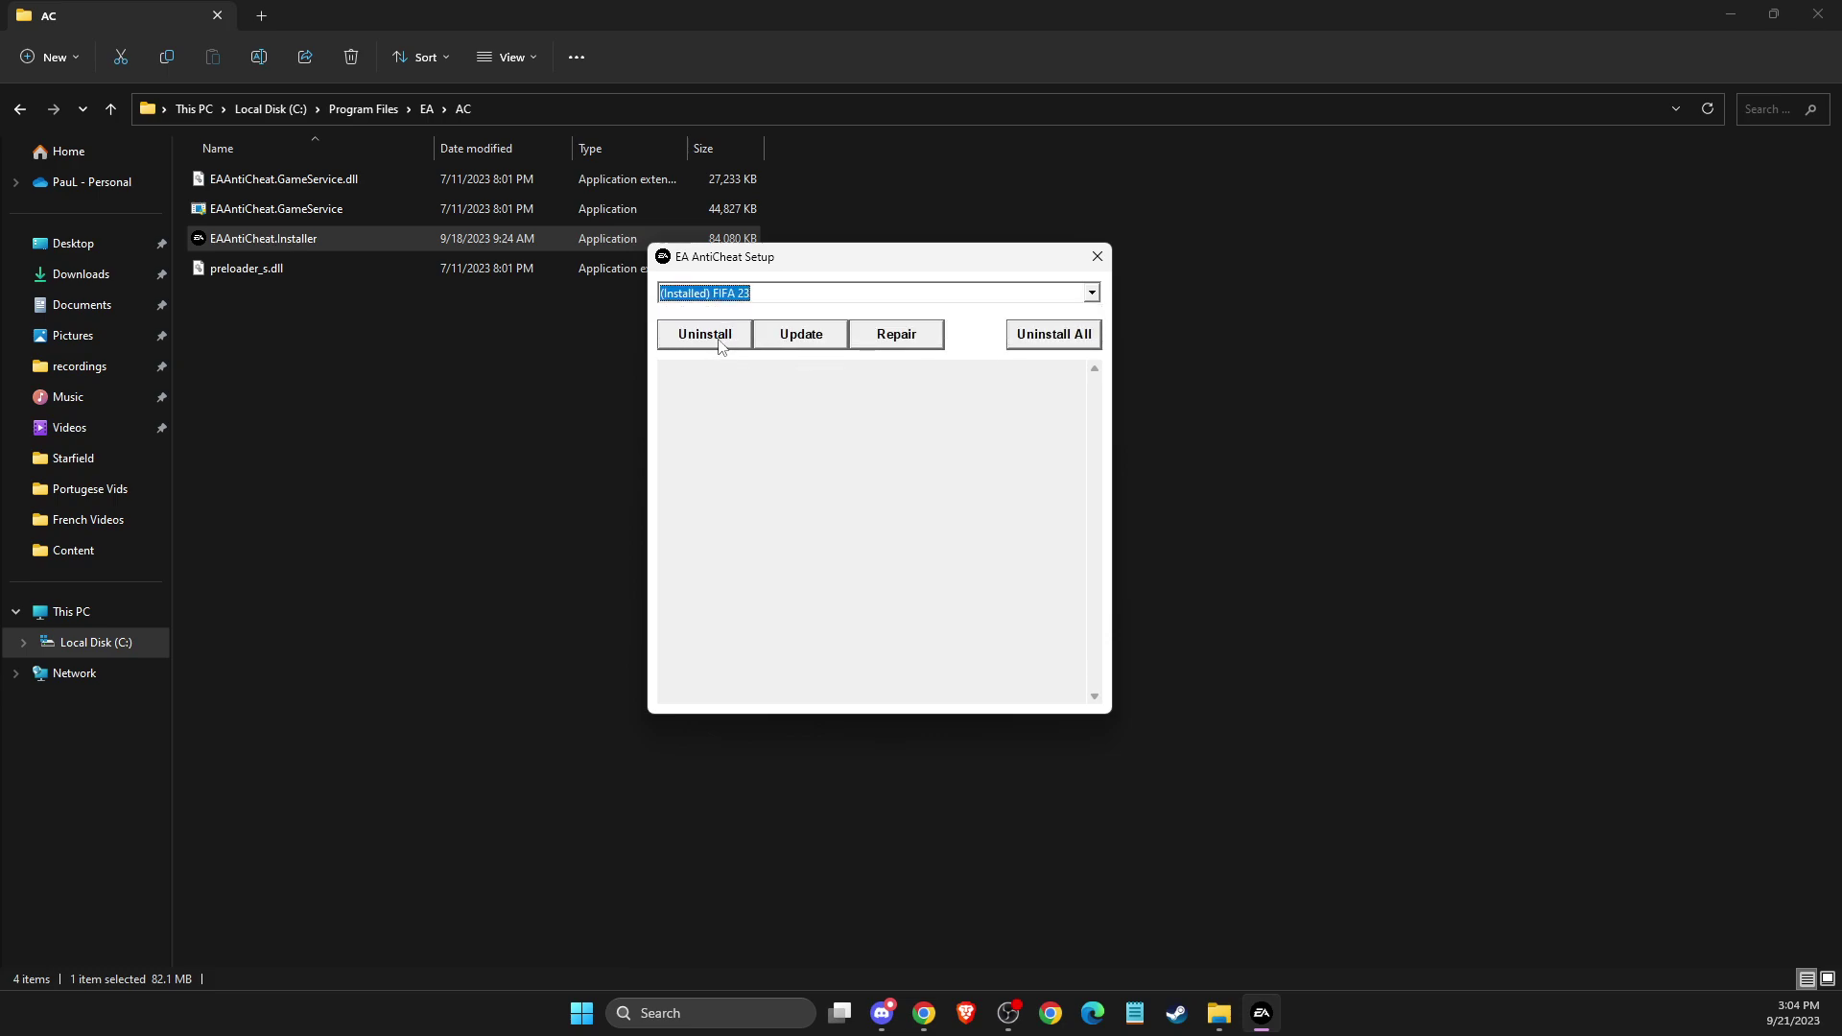
{"action": "left_click", "coordinate": [719, 343]}
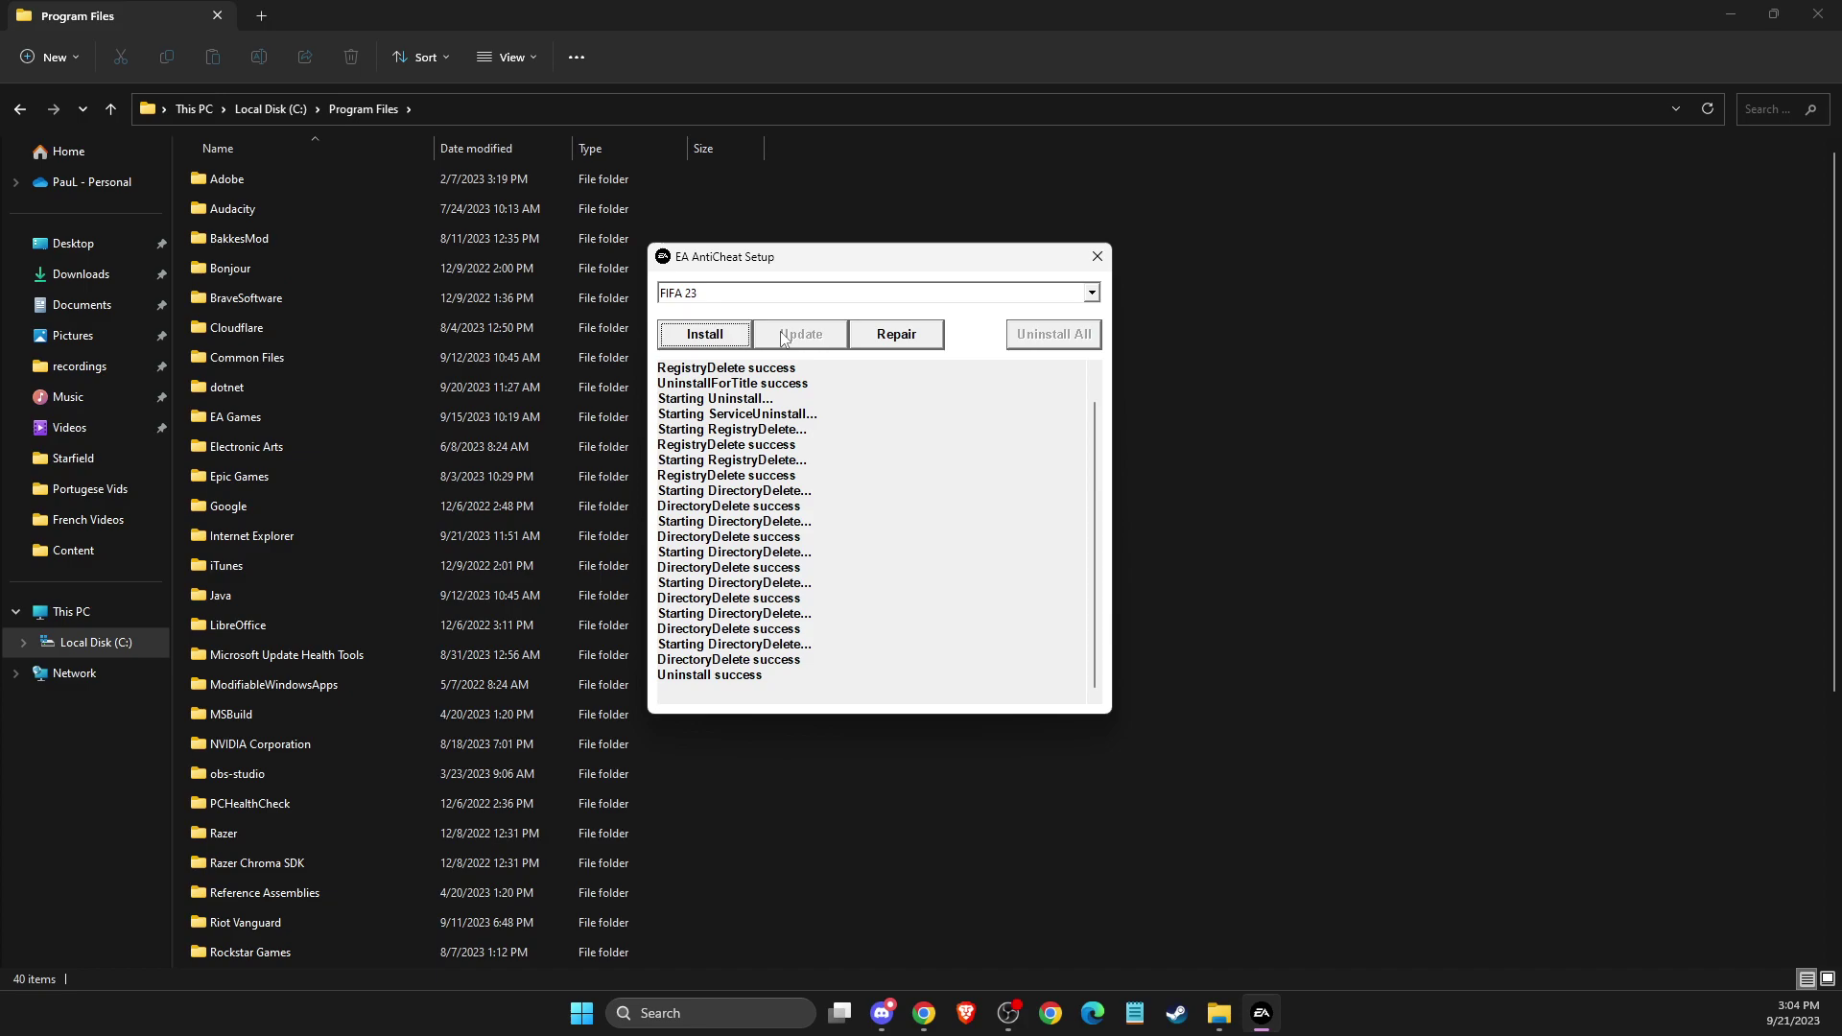
Reinstall EA AntiCheat for FIFA 23 until the log shows 'Install success'
{"action": "left_click", "coordinate": [755, 294]}
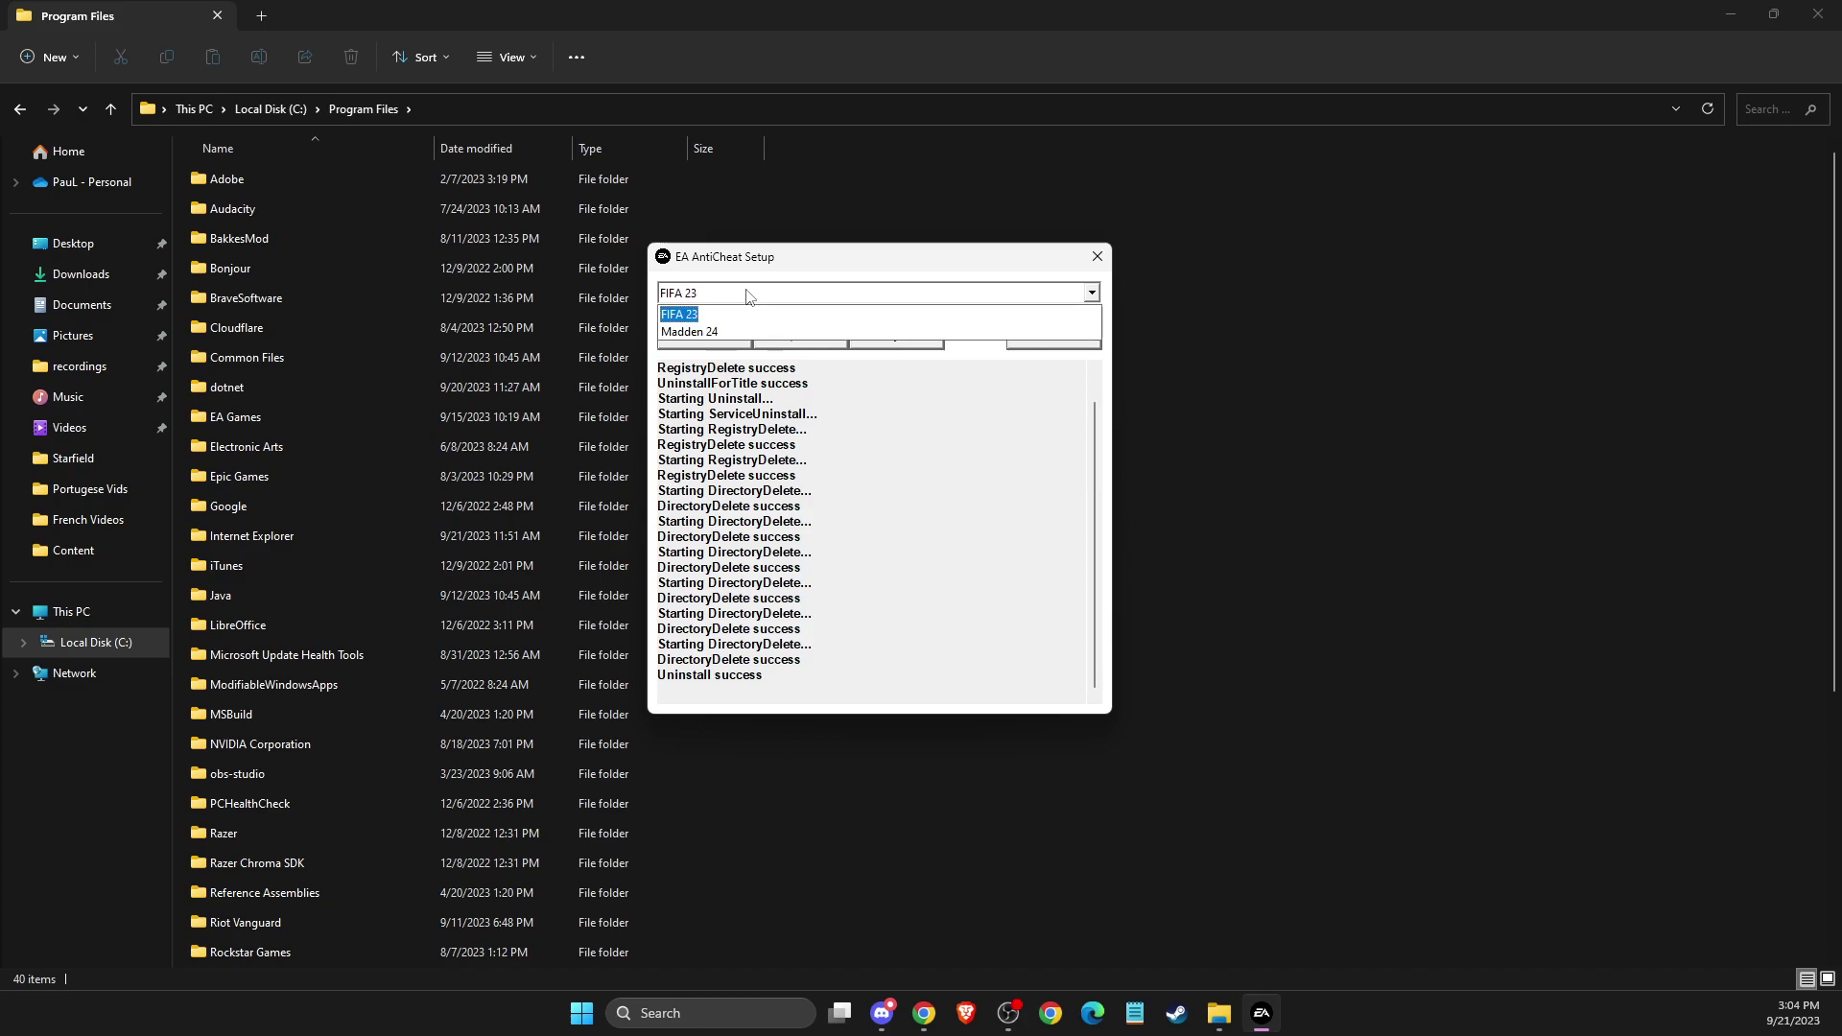
{"action": "left_click", "coordinate": [679, 314]}
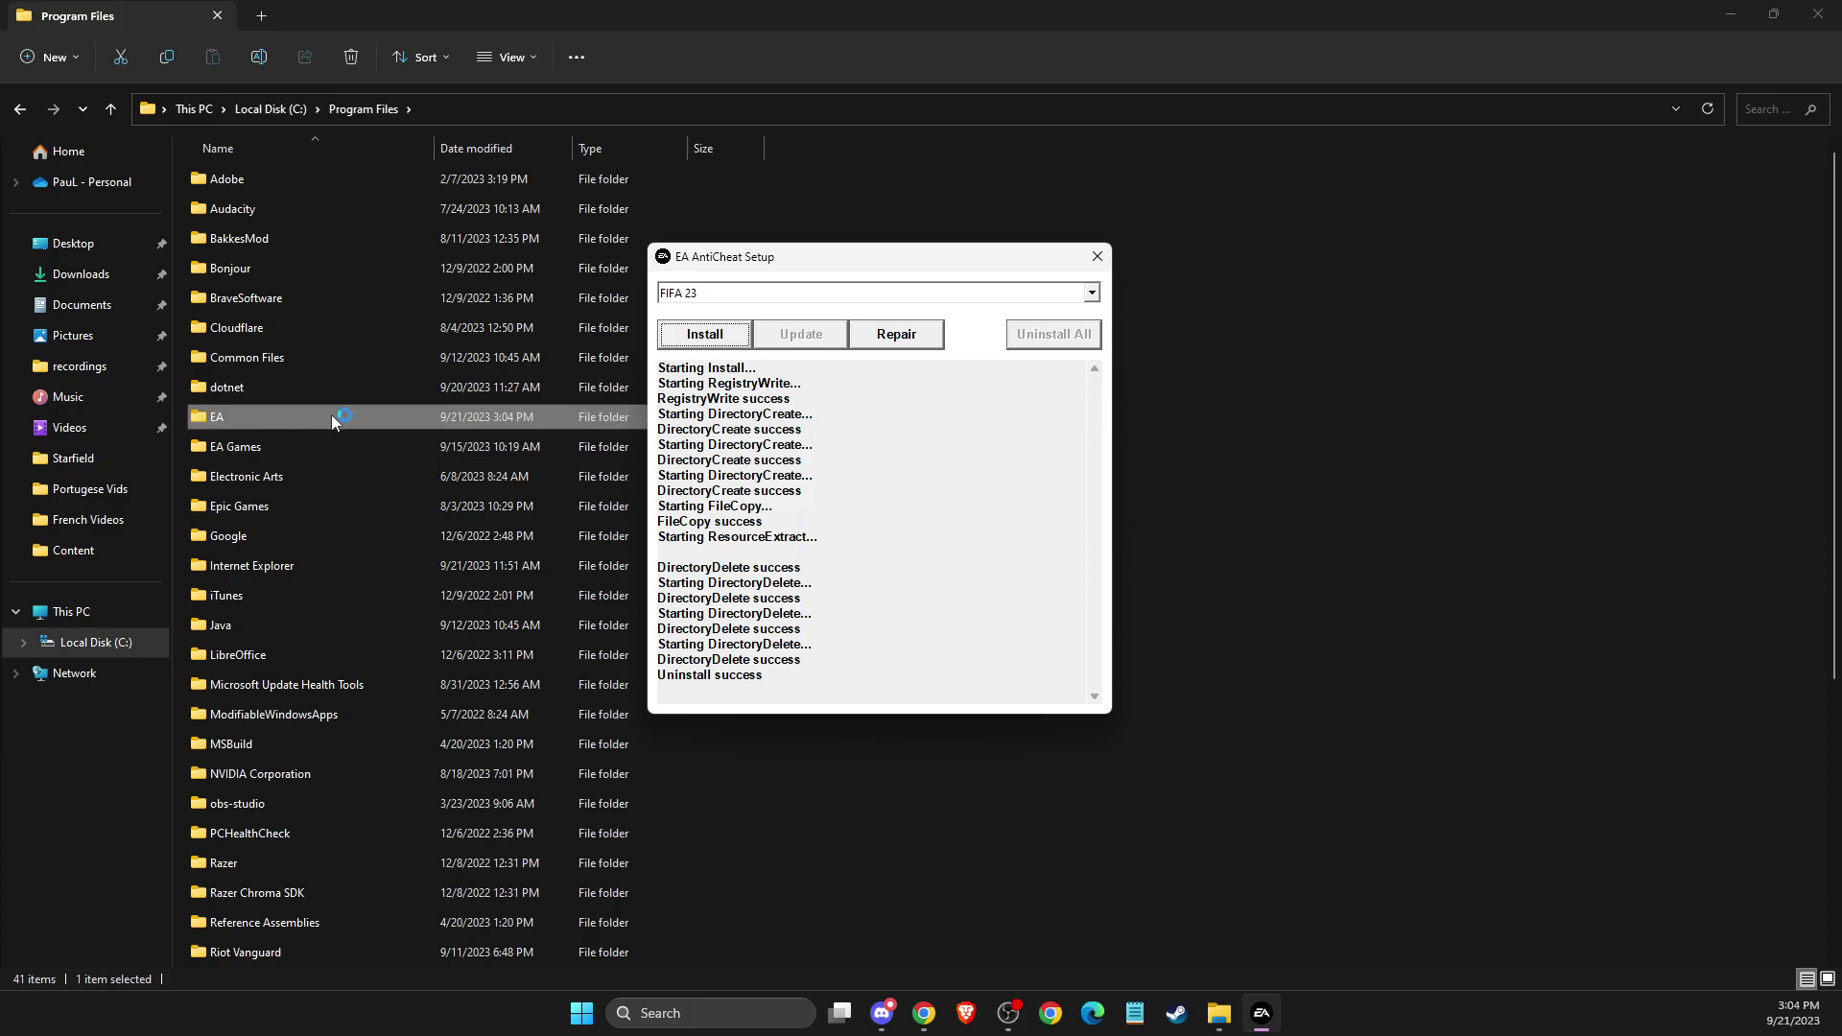
{"action": "left_click", "coordinate": [708, 338]}
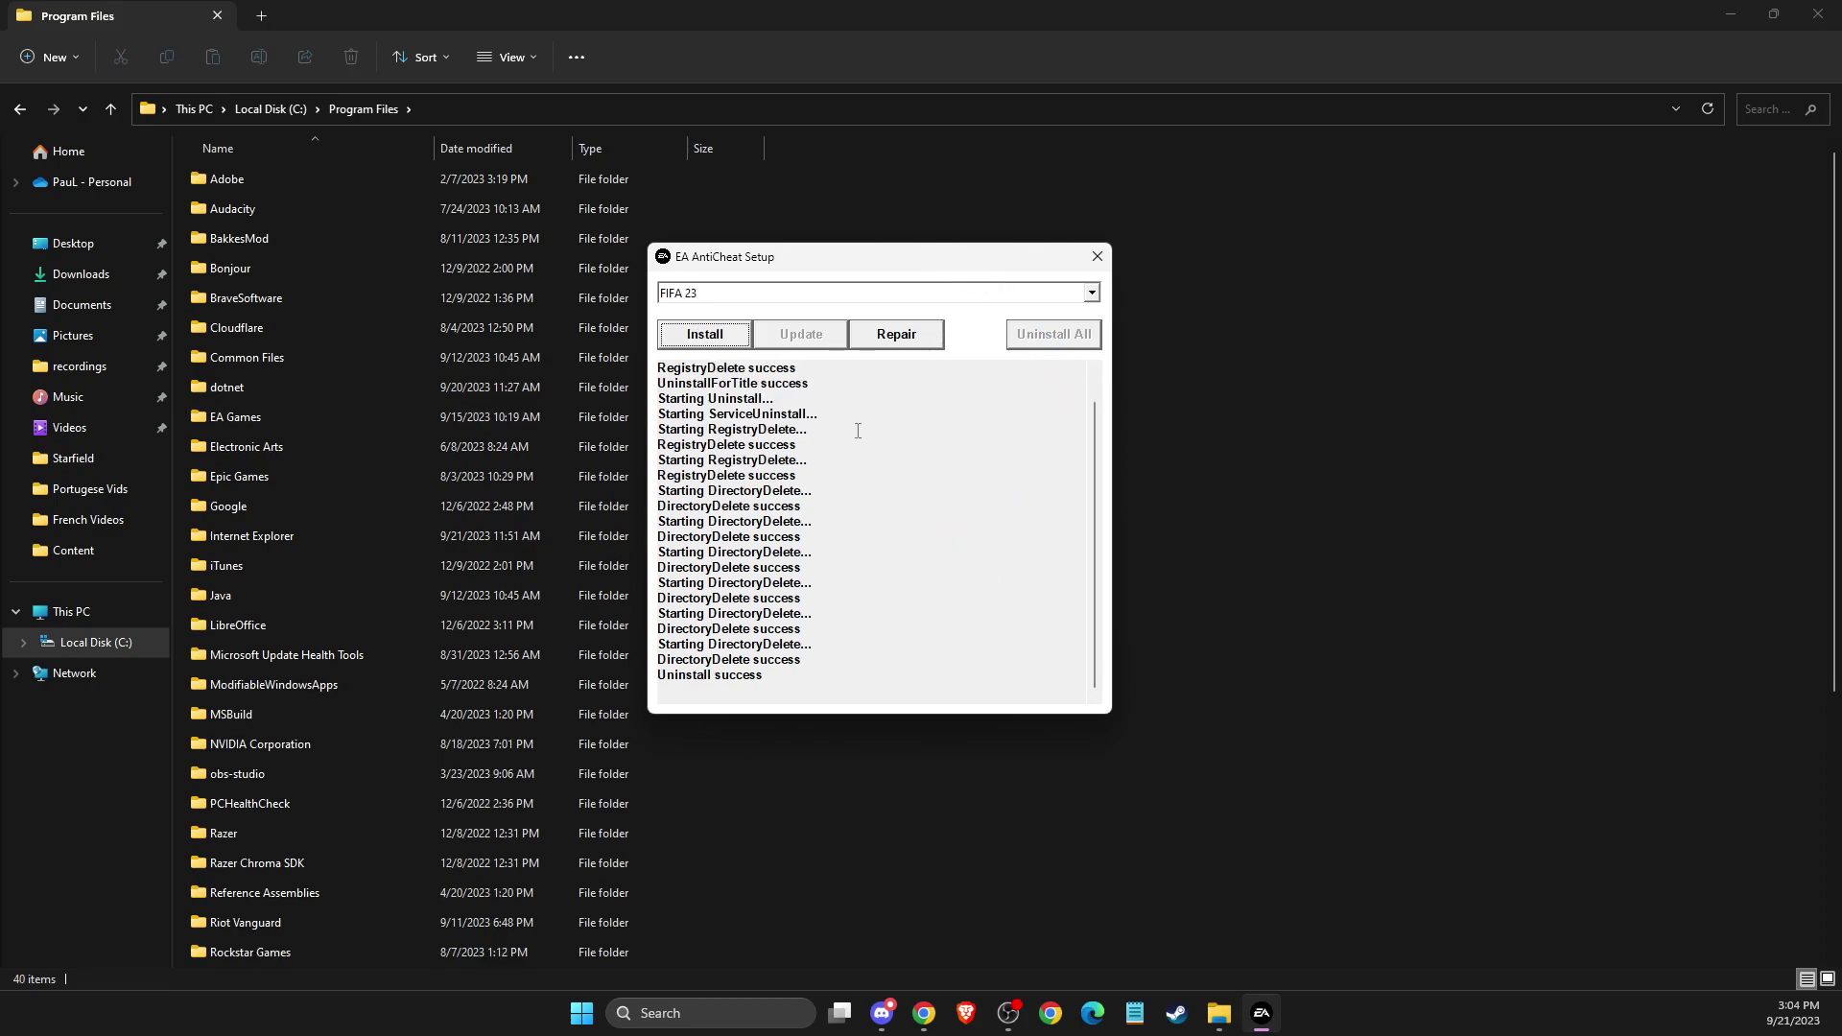
{"action": "left_click", "coordinate": [714, 346]}
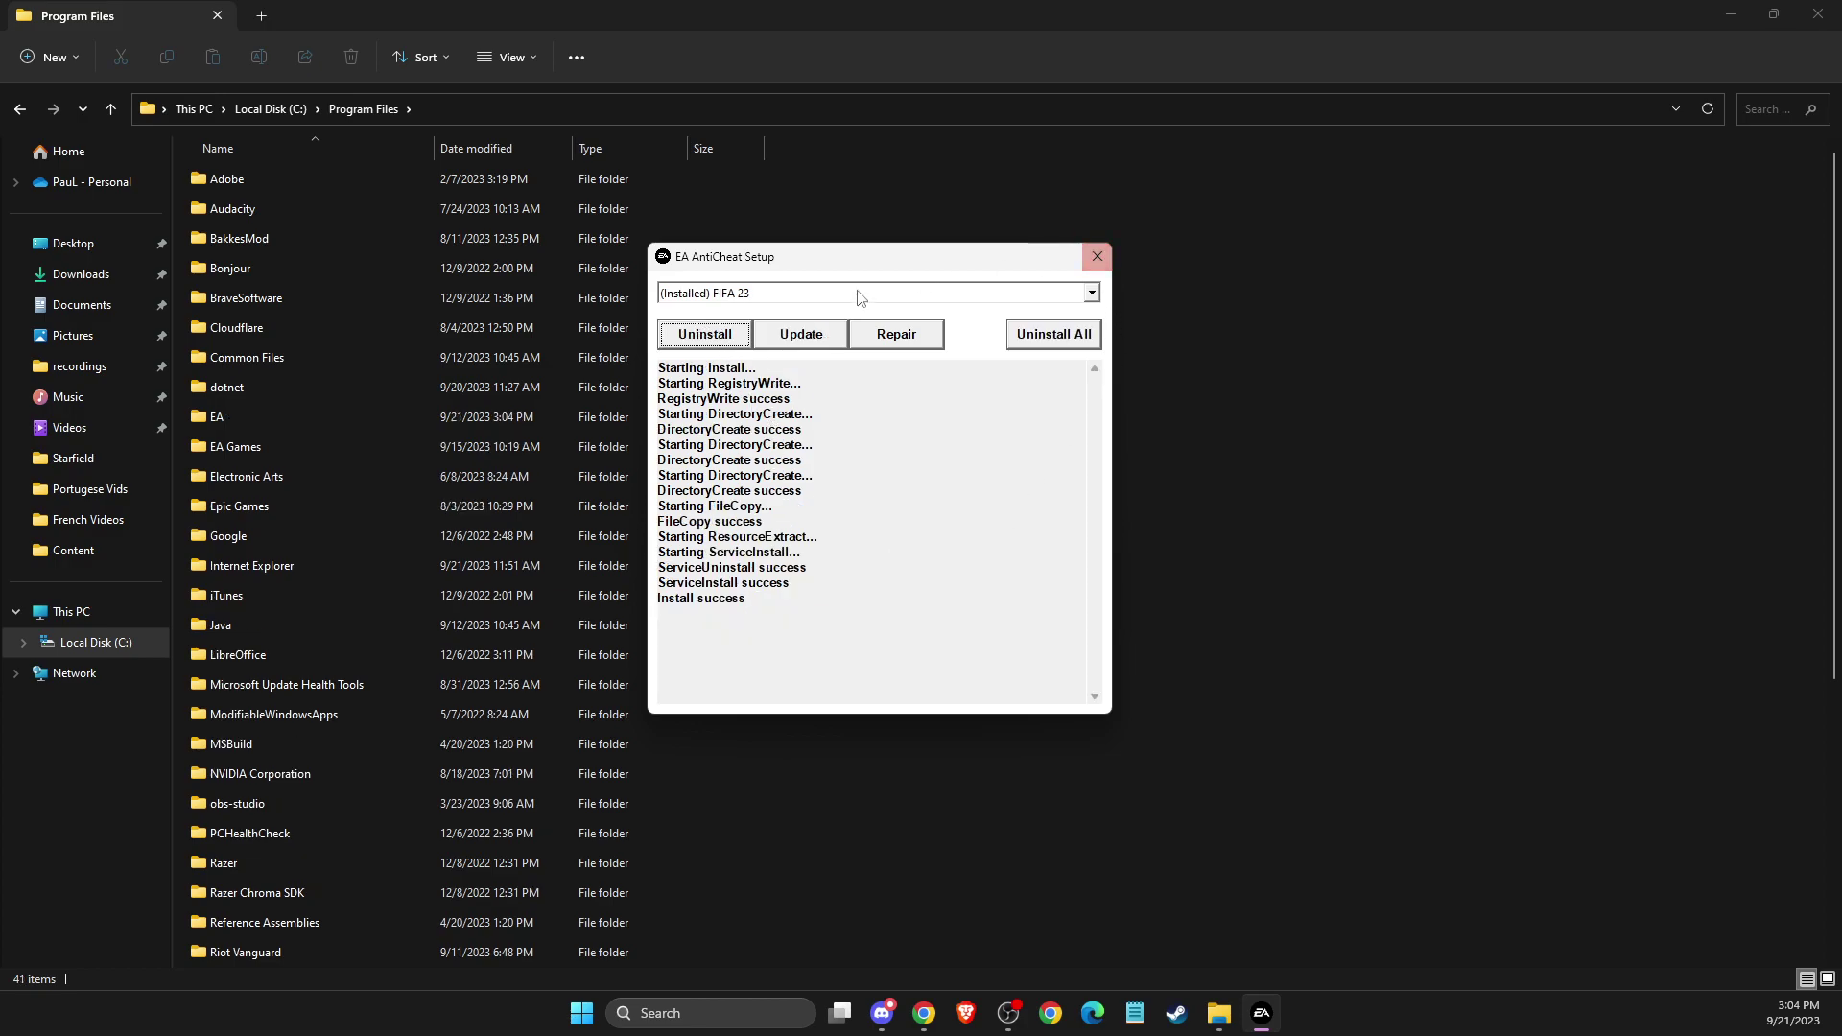
Close EA AntiCheat Setup and open Program Files > EA Games > FIFA 23
{"action": "left_click", "coordinate": [1098, 257]}
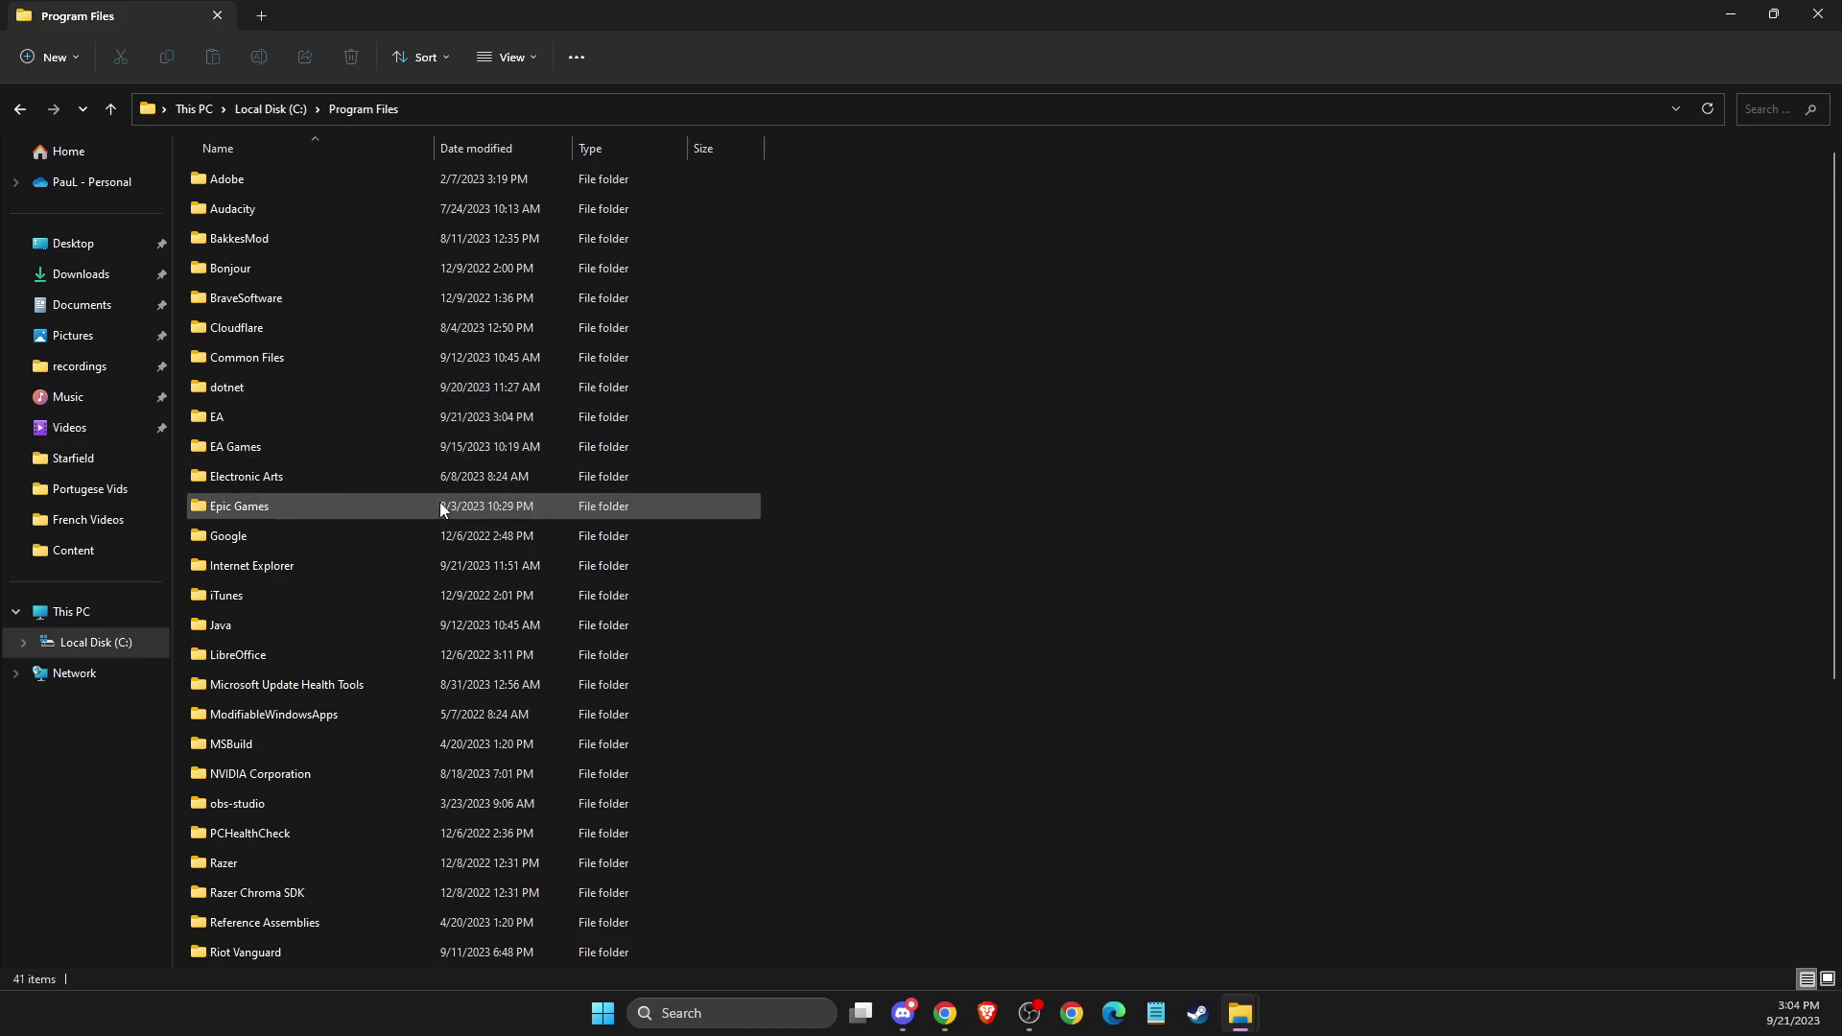
{"action": "double_click", "coordinate": [254, 447]}
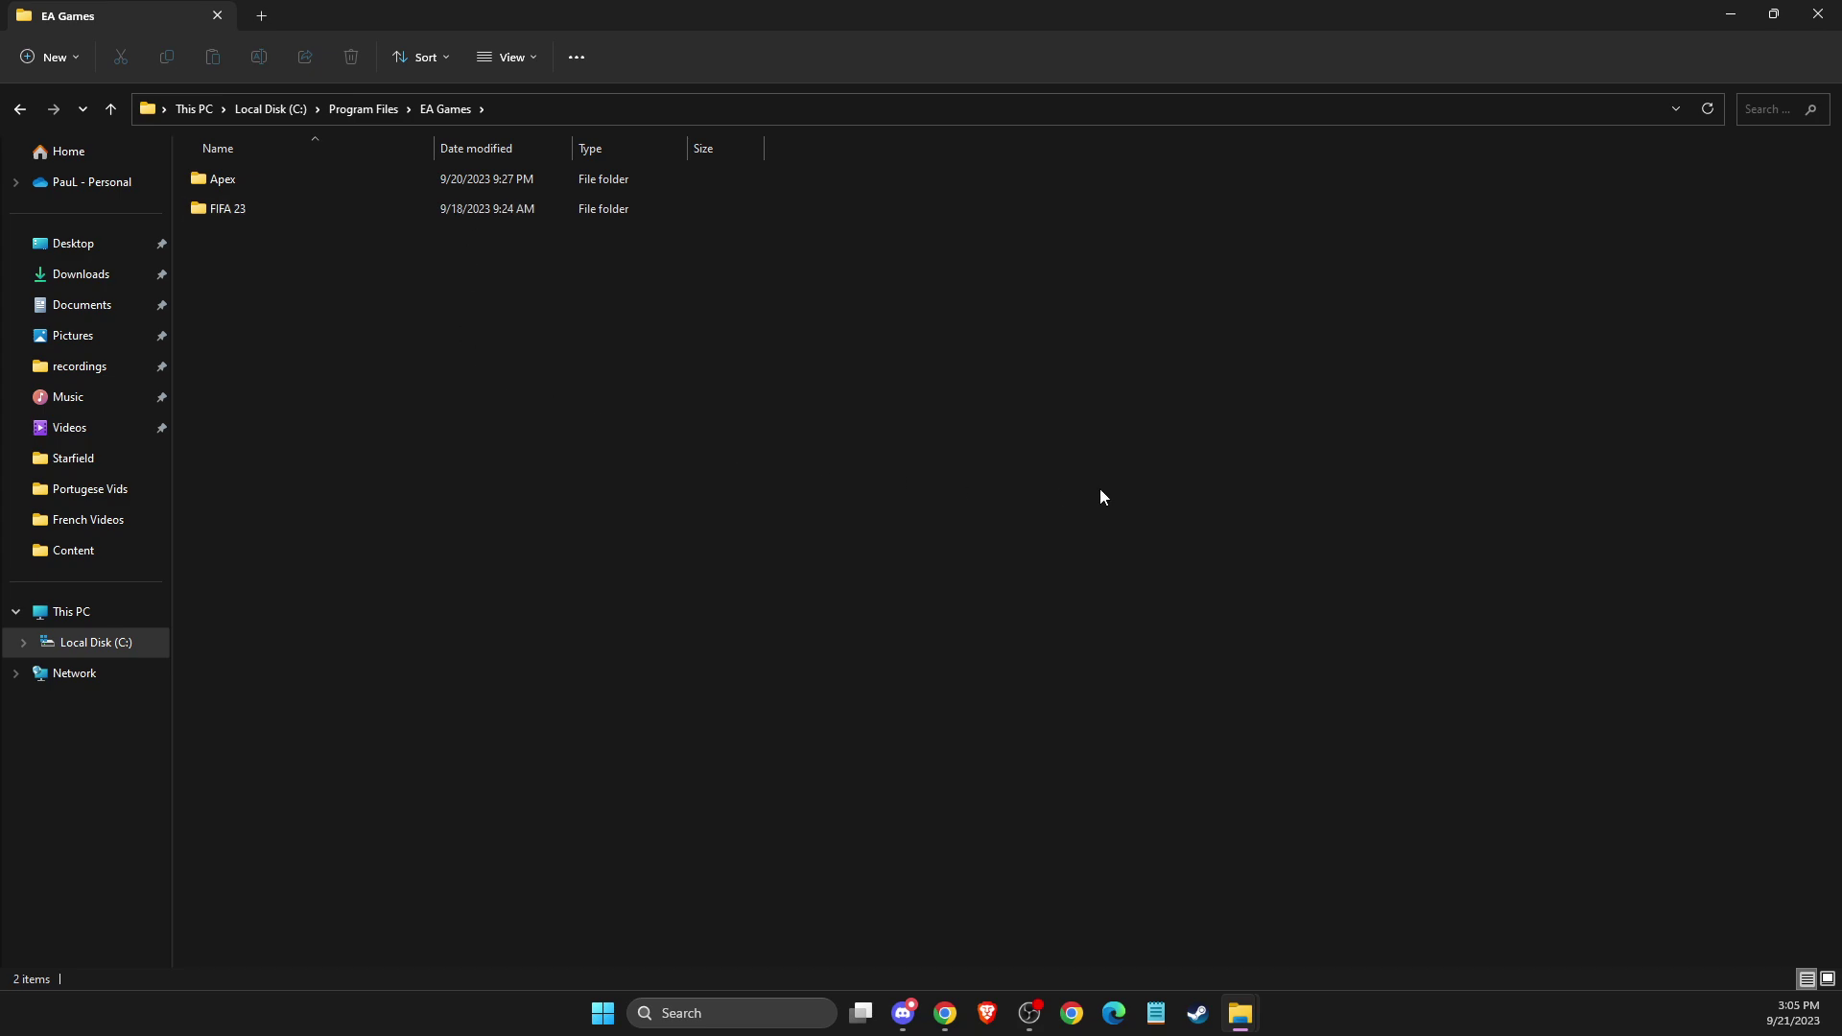
{"action": "double_click", "coordinate": [240, 209]}
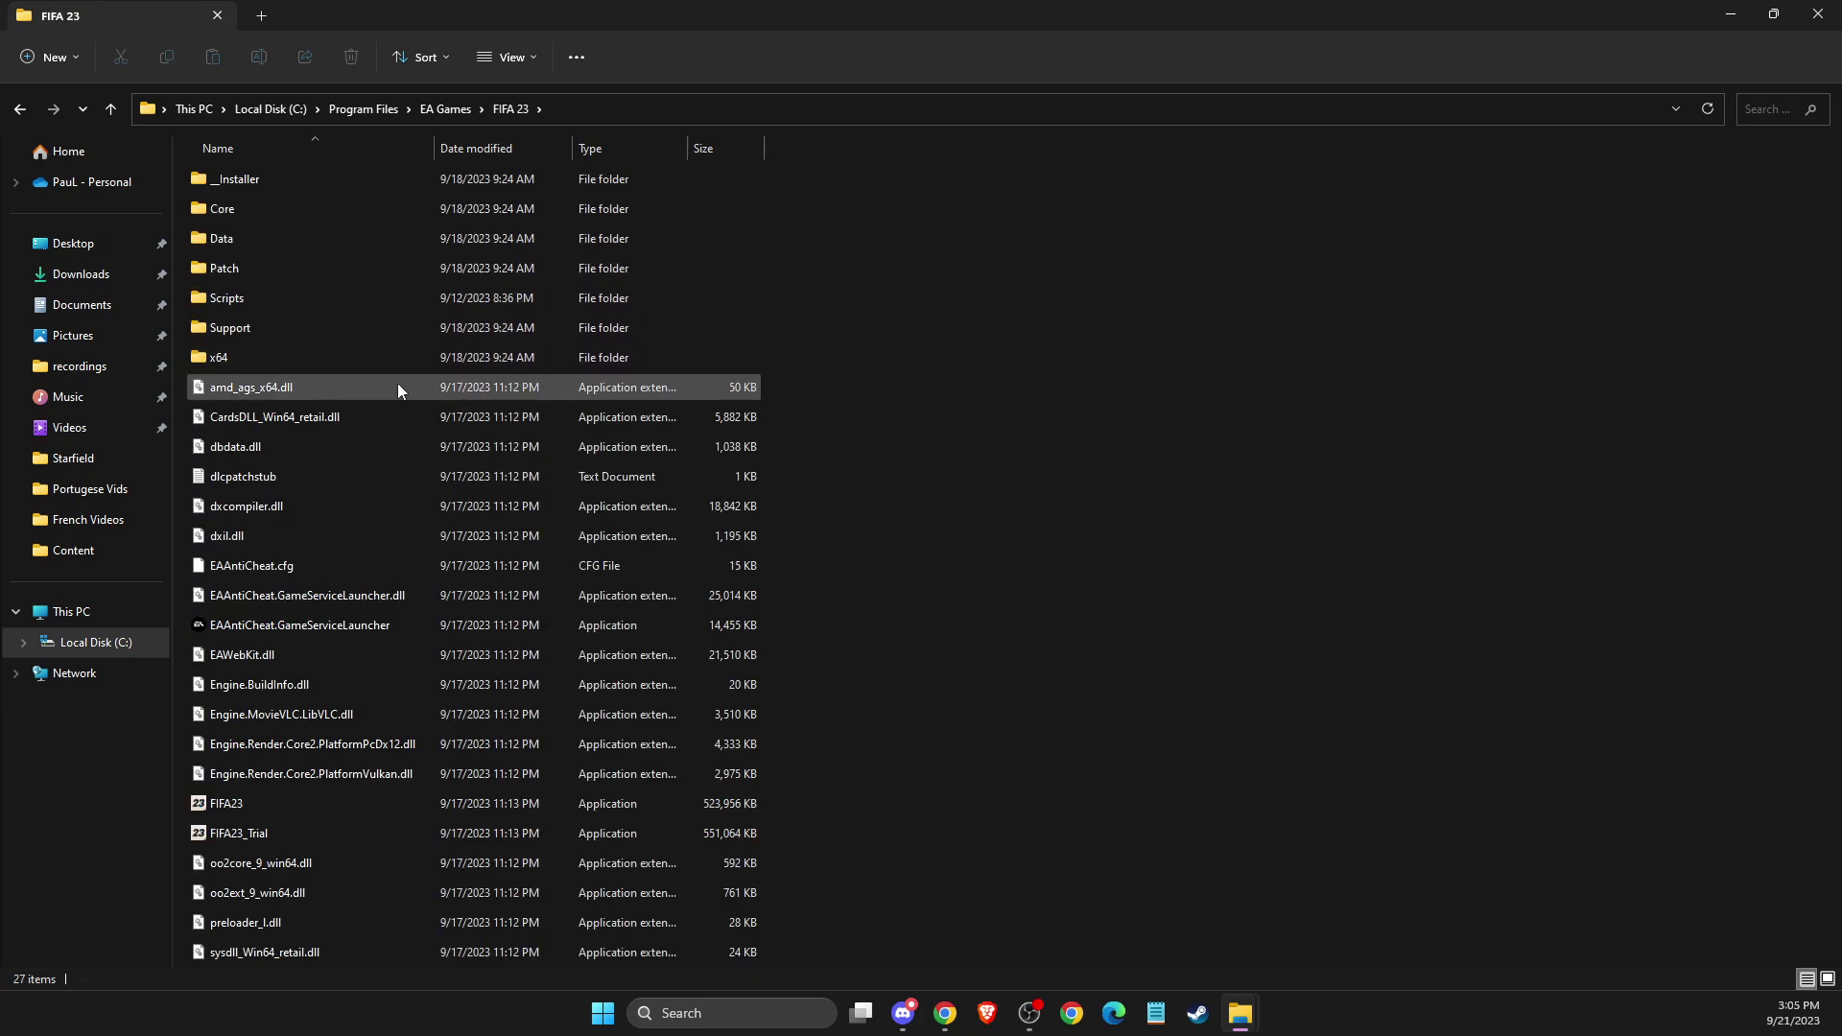
Enable 'Run this program as an administrator' for EAAntiCheat.GameServiceLauncher and confirm
{"action": "right_click", "coordinate": [237, 626]}
{"action": "left_click", "coordinate": [305, 499]}
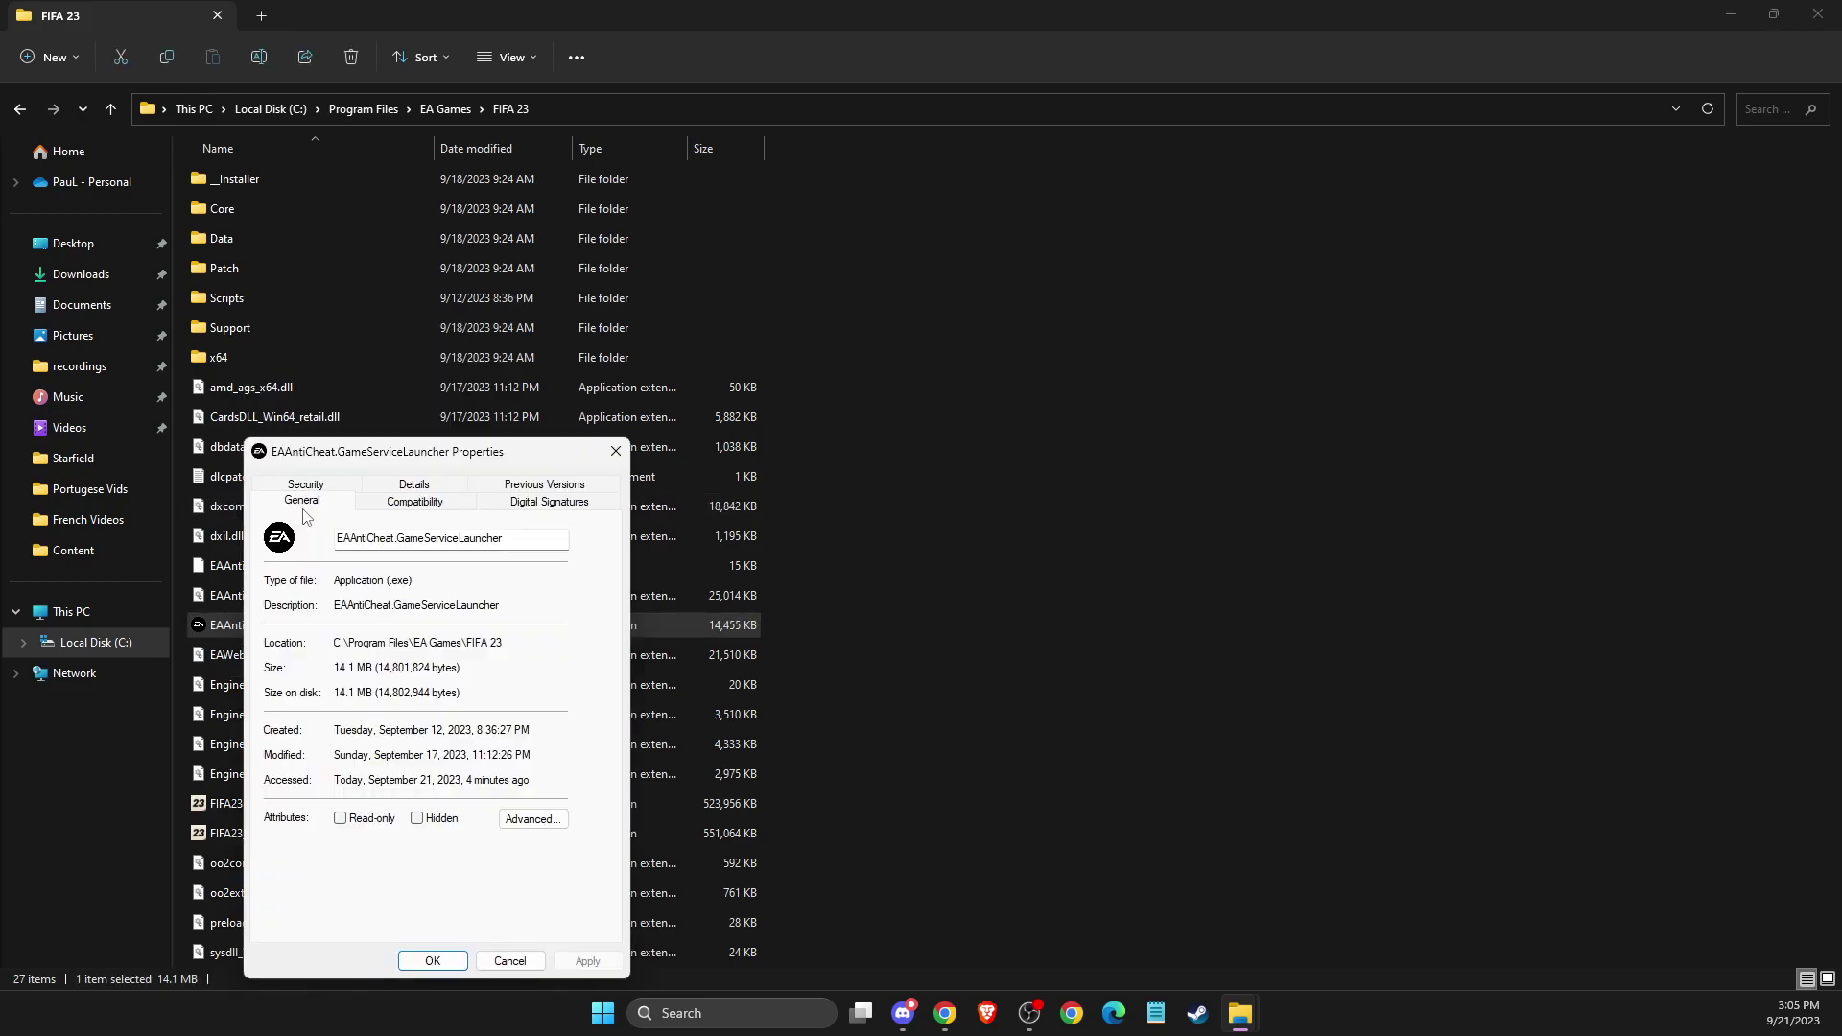
{"action": "left_click", "coordinate": [414, 501]}
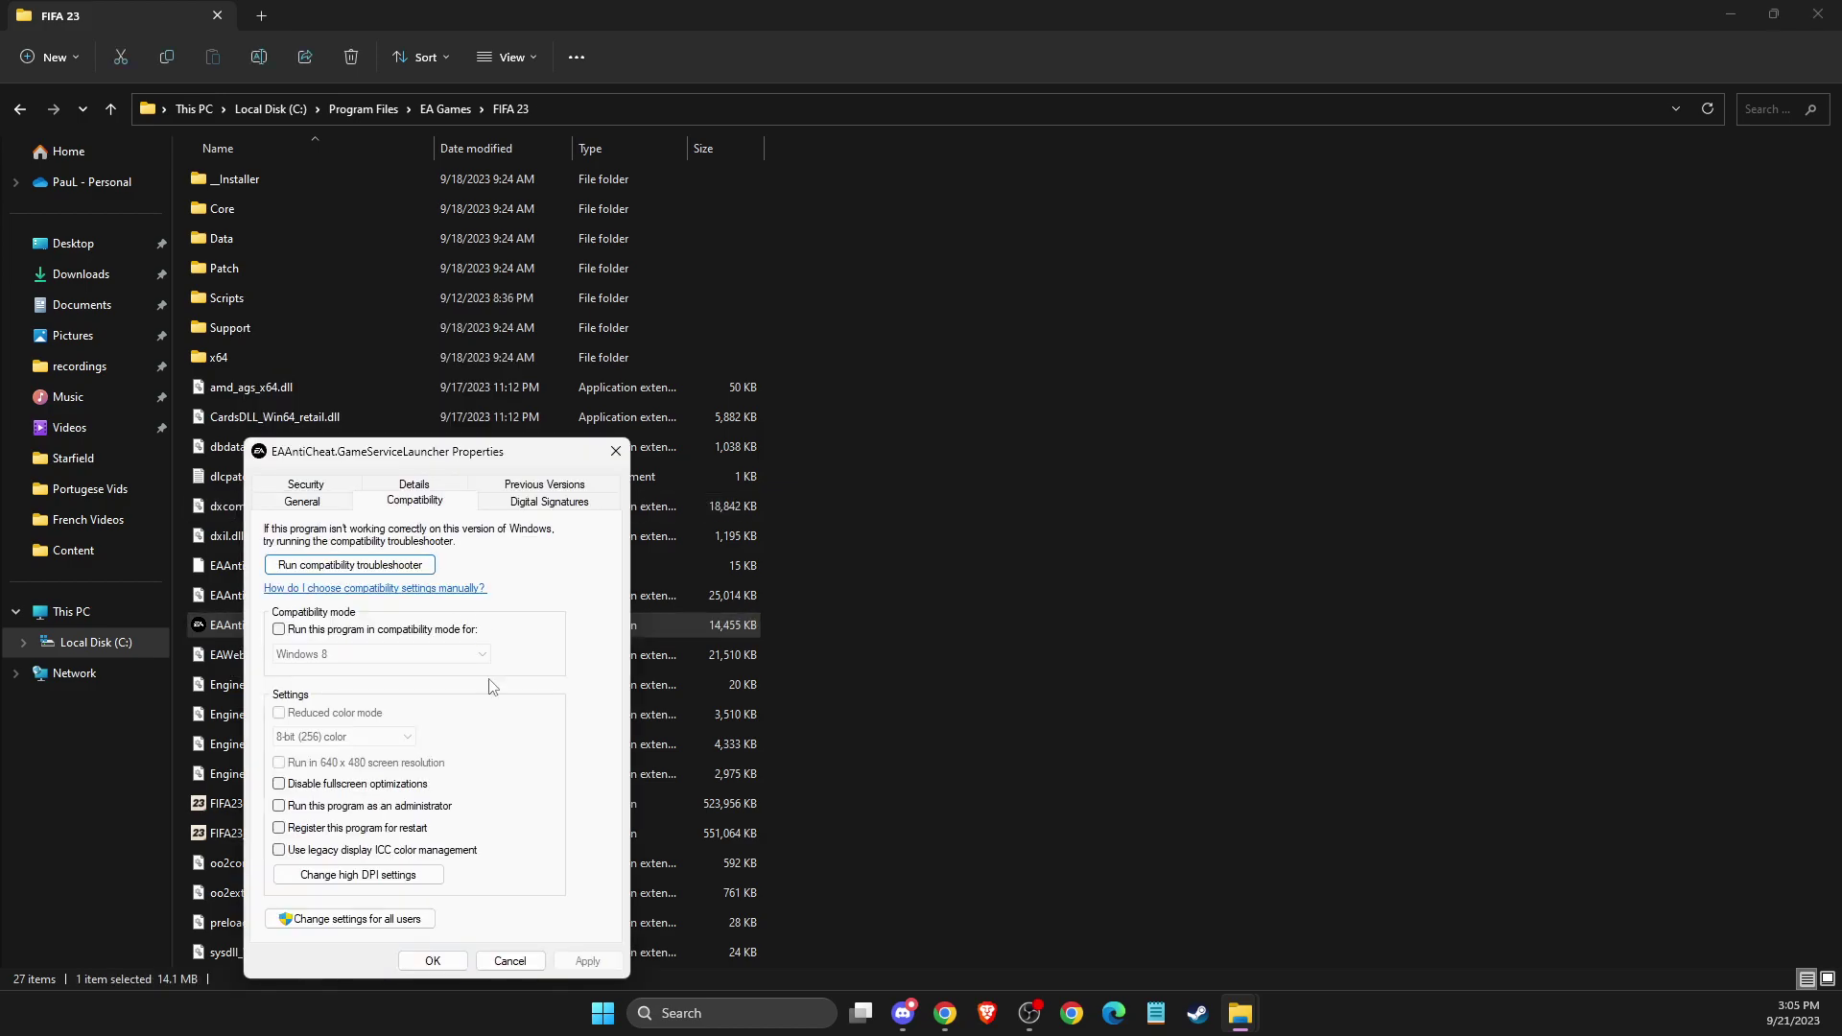
{"action": "left_click", "coordinate": [281, 806]}
{"action": "left_click", "coordinate": [584, 961]}
{"action": "left_click", "coordinate": [432, 959]}
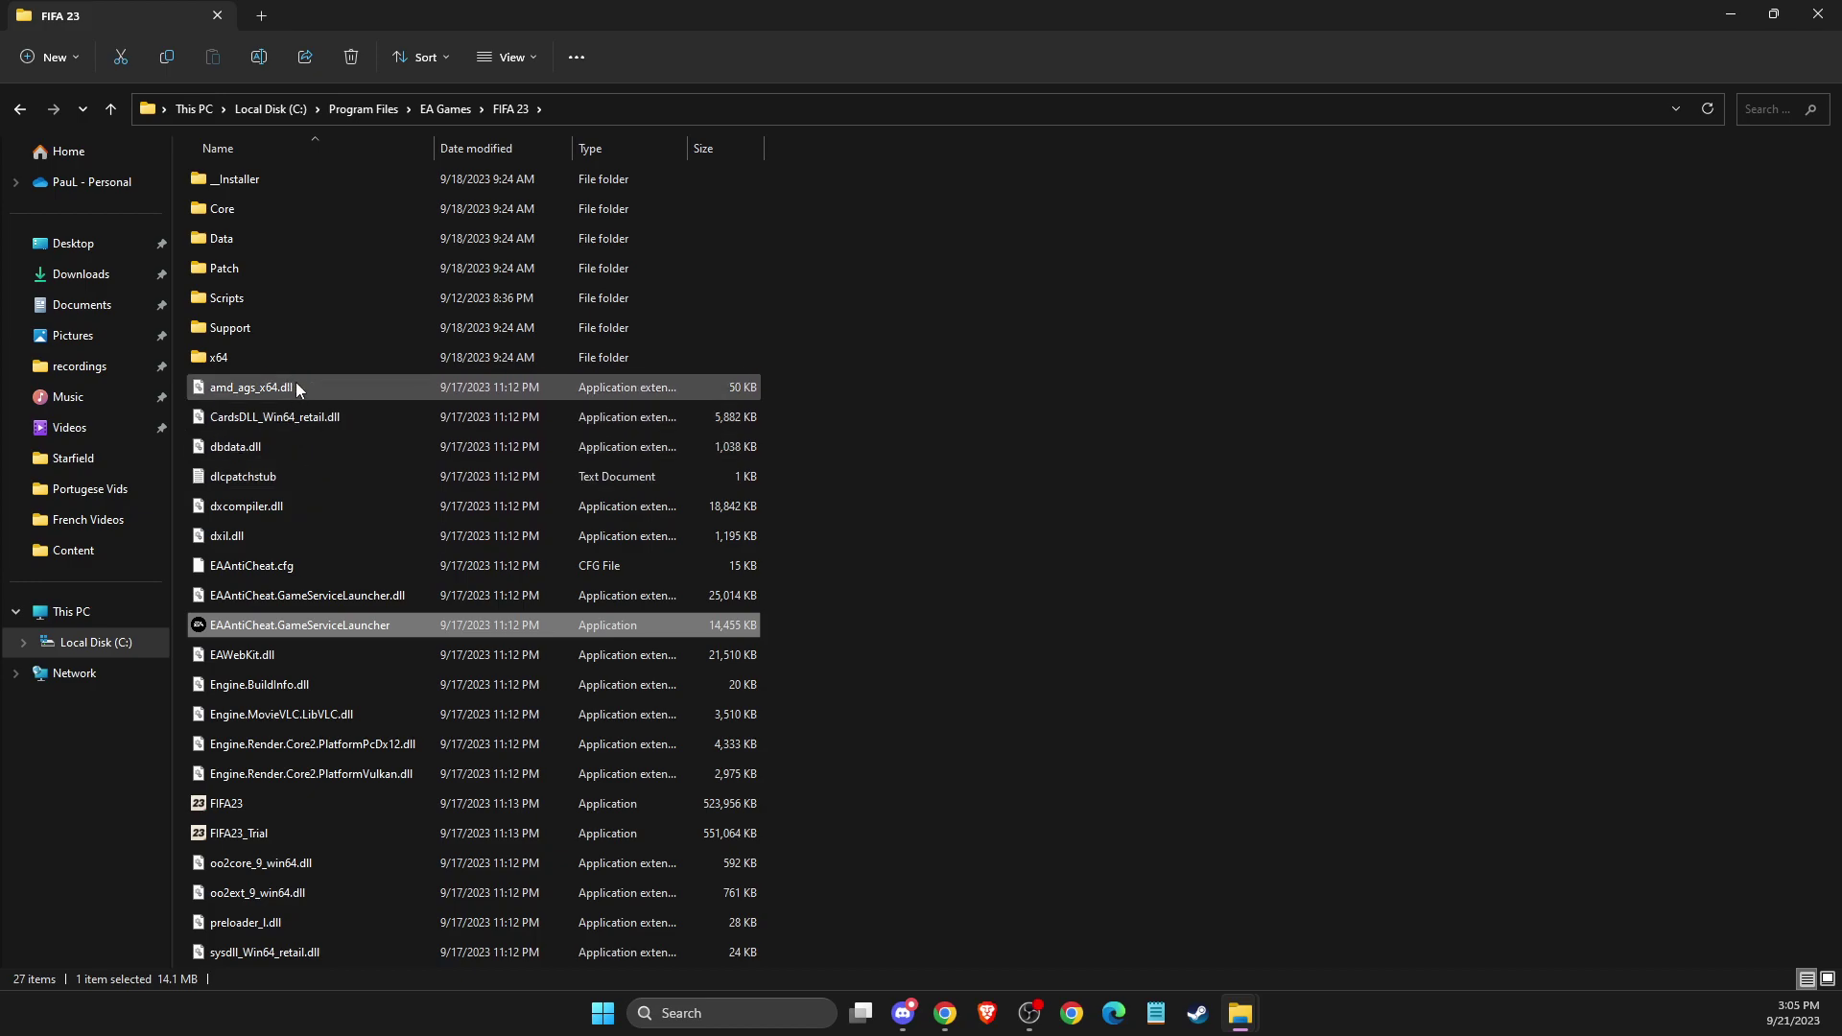
Set __Installer\EAAntiCheat\EAAntiCheat.Installer to run as administrator, then close Explorer
{"action": "double_click", "coordinate": [229, 182]}
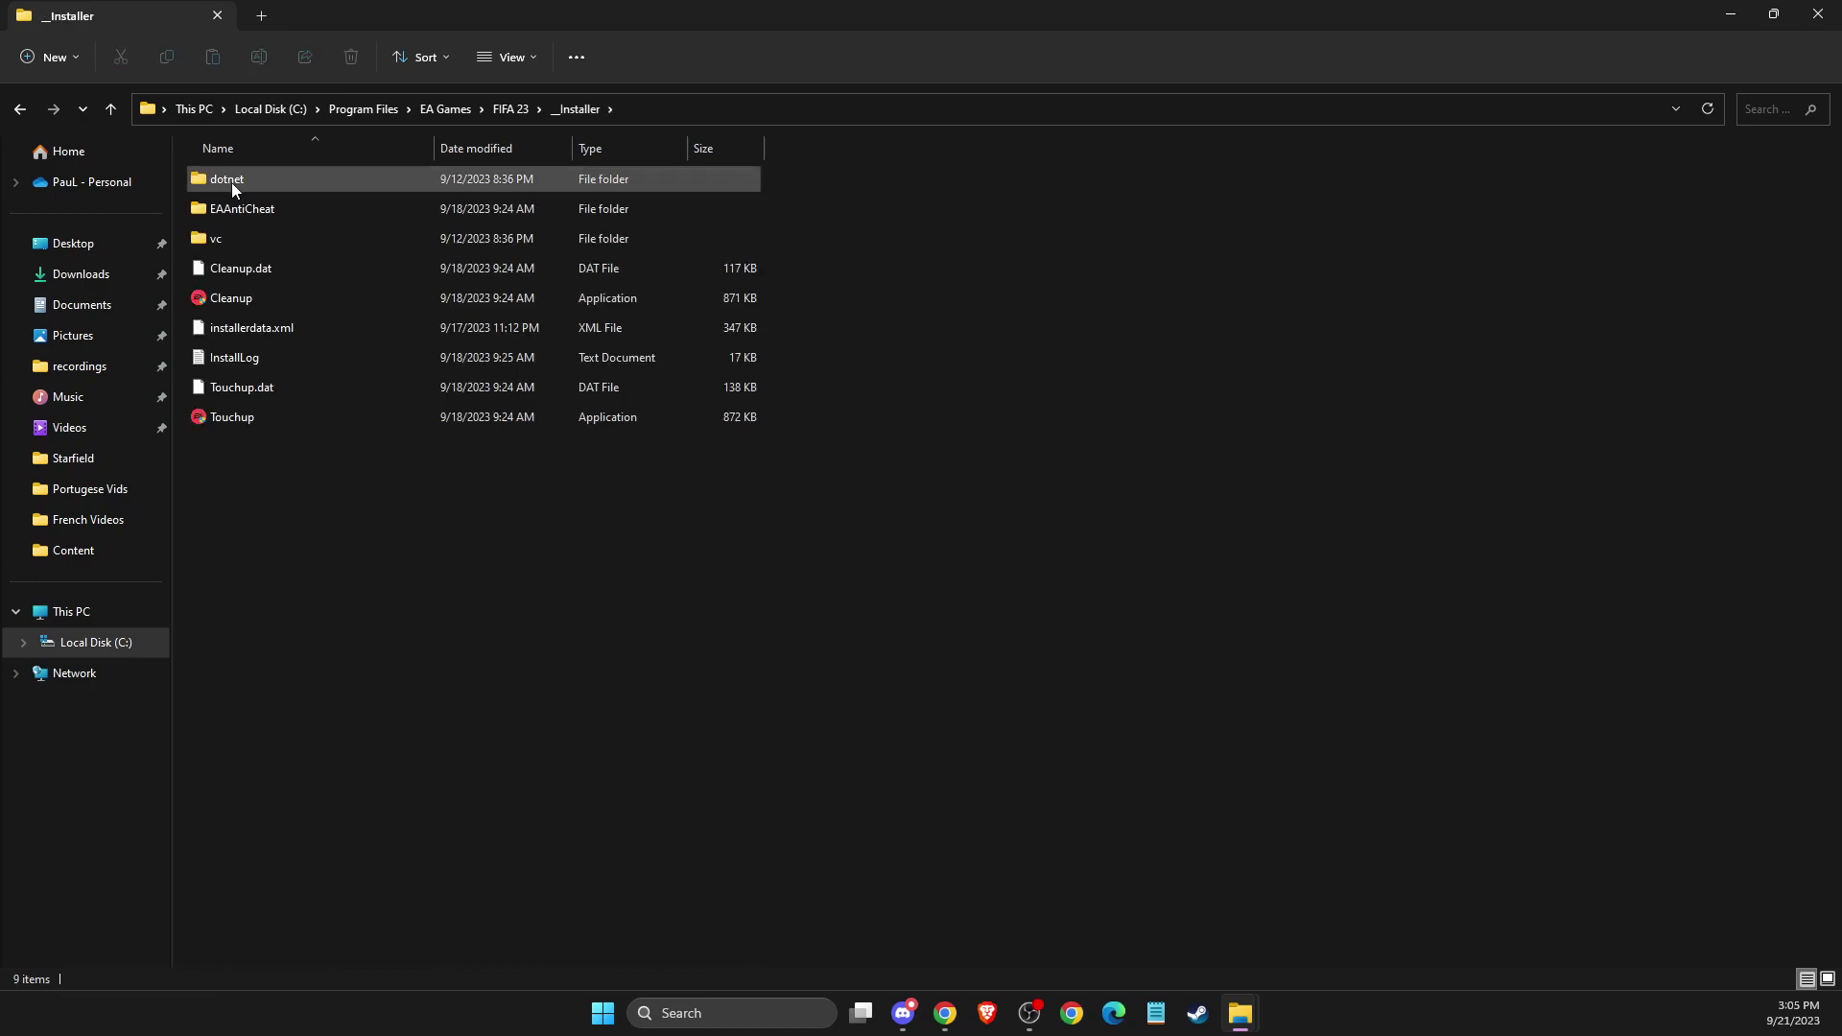
{"action": "double_click", "coordinate": [221, 213]}
{"action": "right_click", "coordinate": [231, 180]}
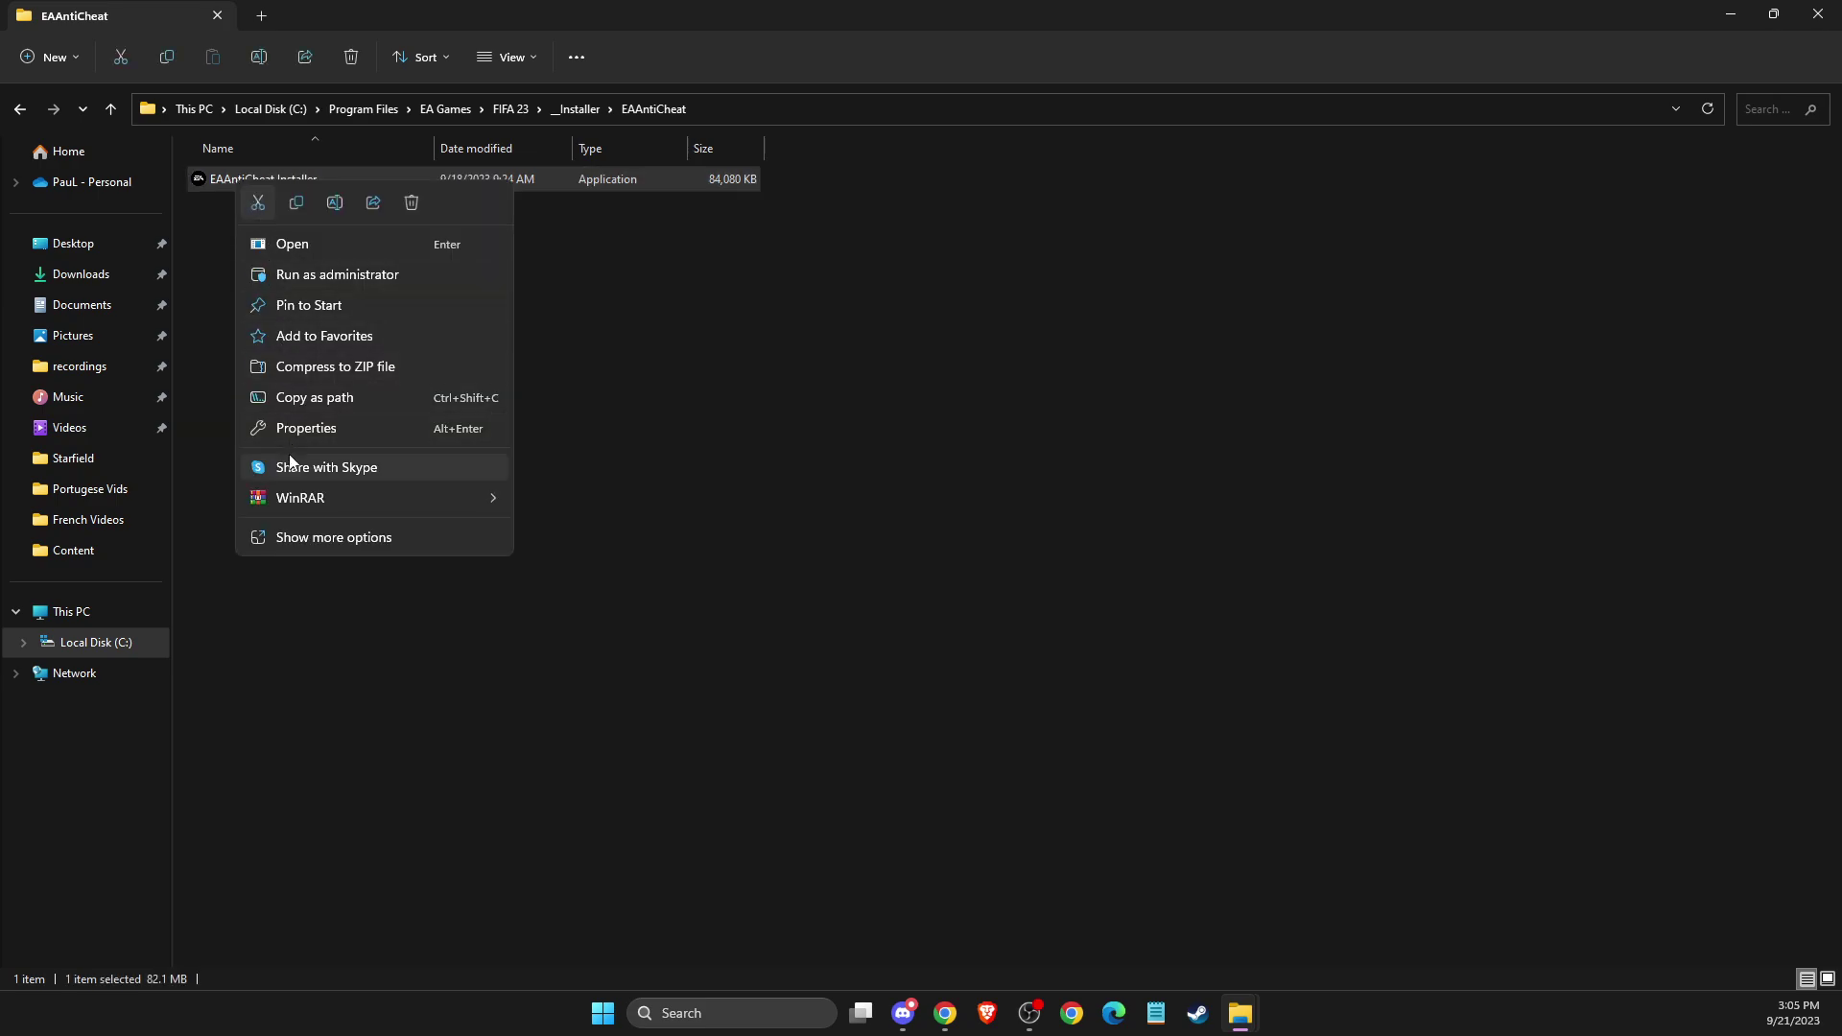
{"action": "left_click", "coordinate": [292, 428]}
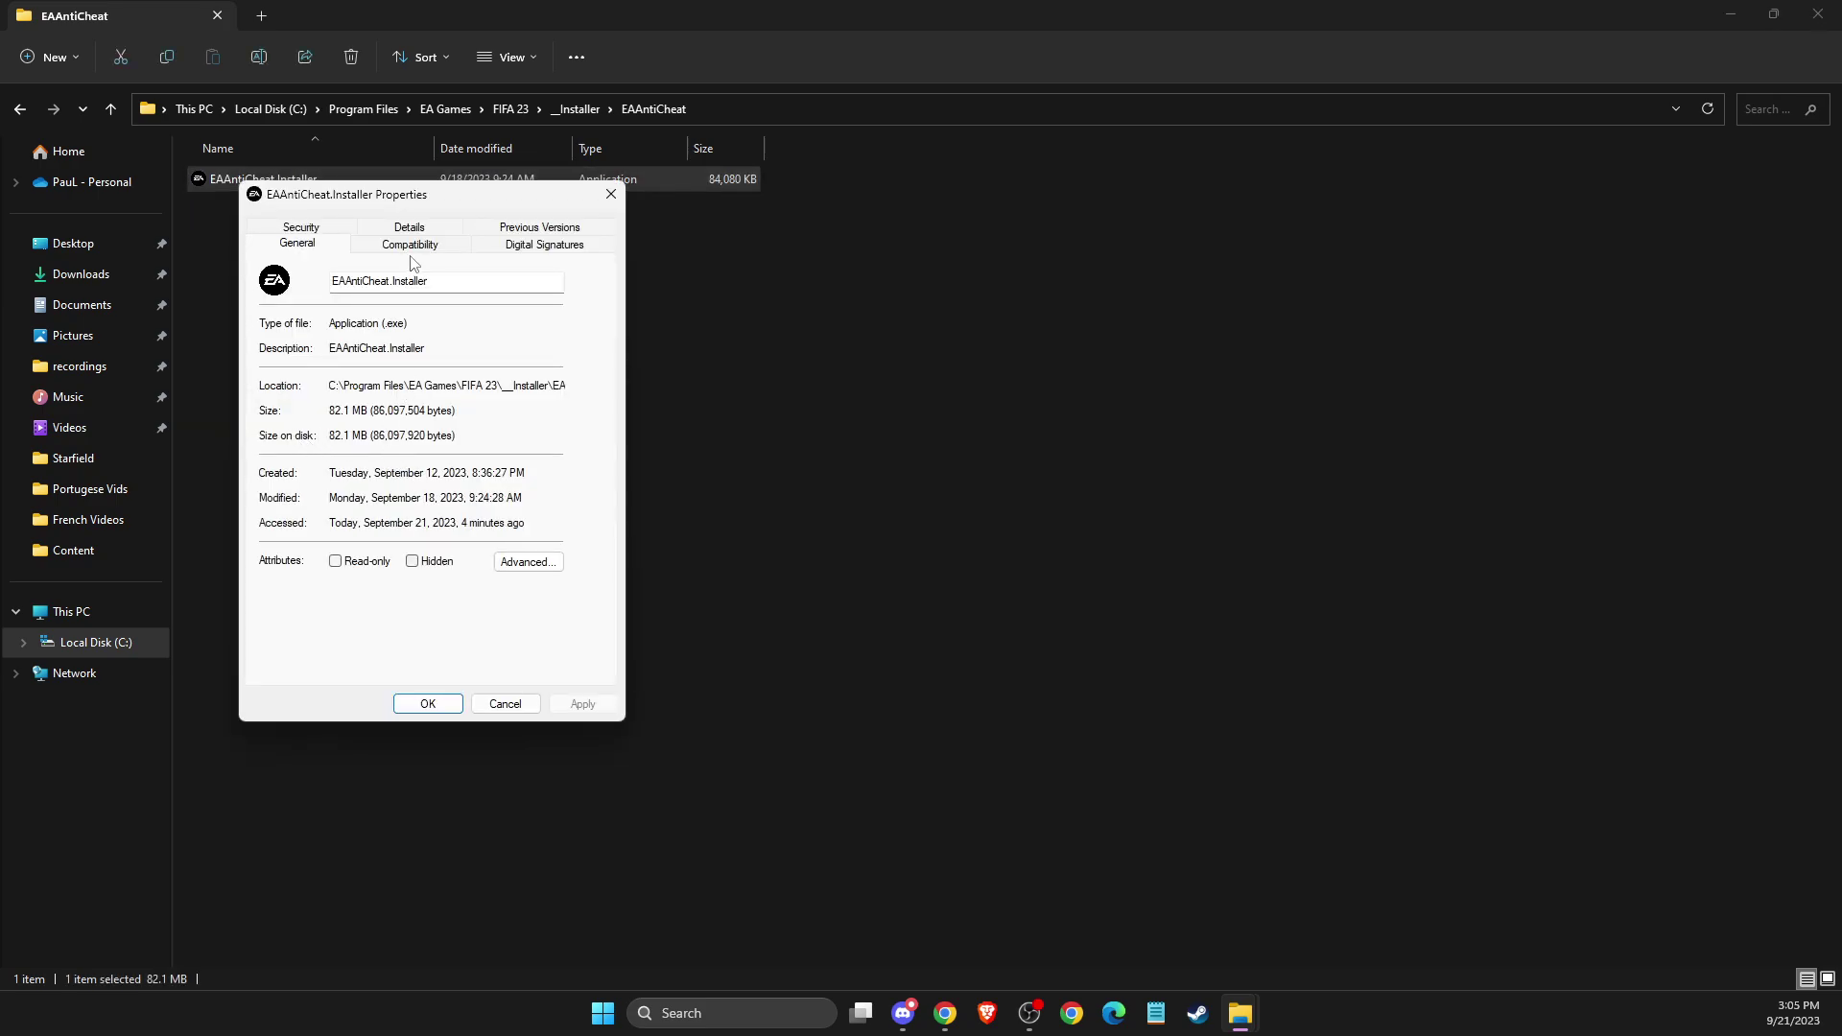
{"action": "left_click", "coordinate": [411, 245]}
{"action": "left_click", "coordinate": [276, 548]}
{"action": "left_click", "coordinate": [582, 704]}
{"action": "left_click", "coordinate": [428, 705]}
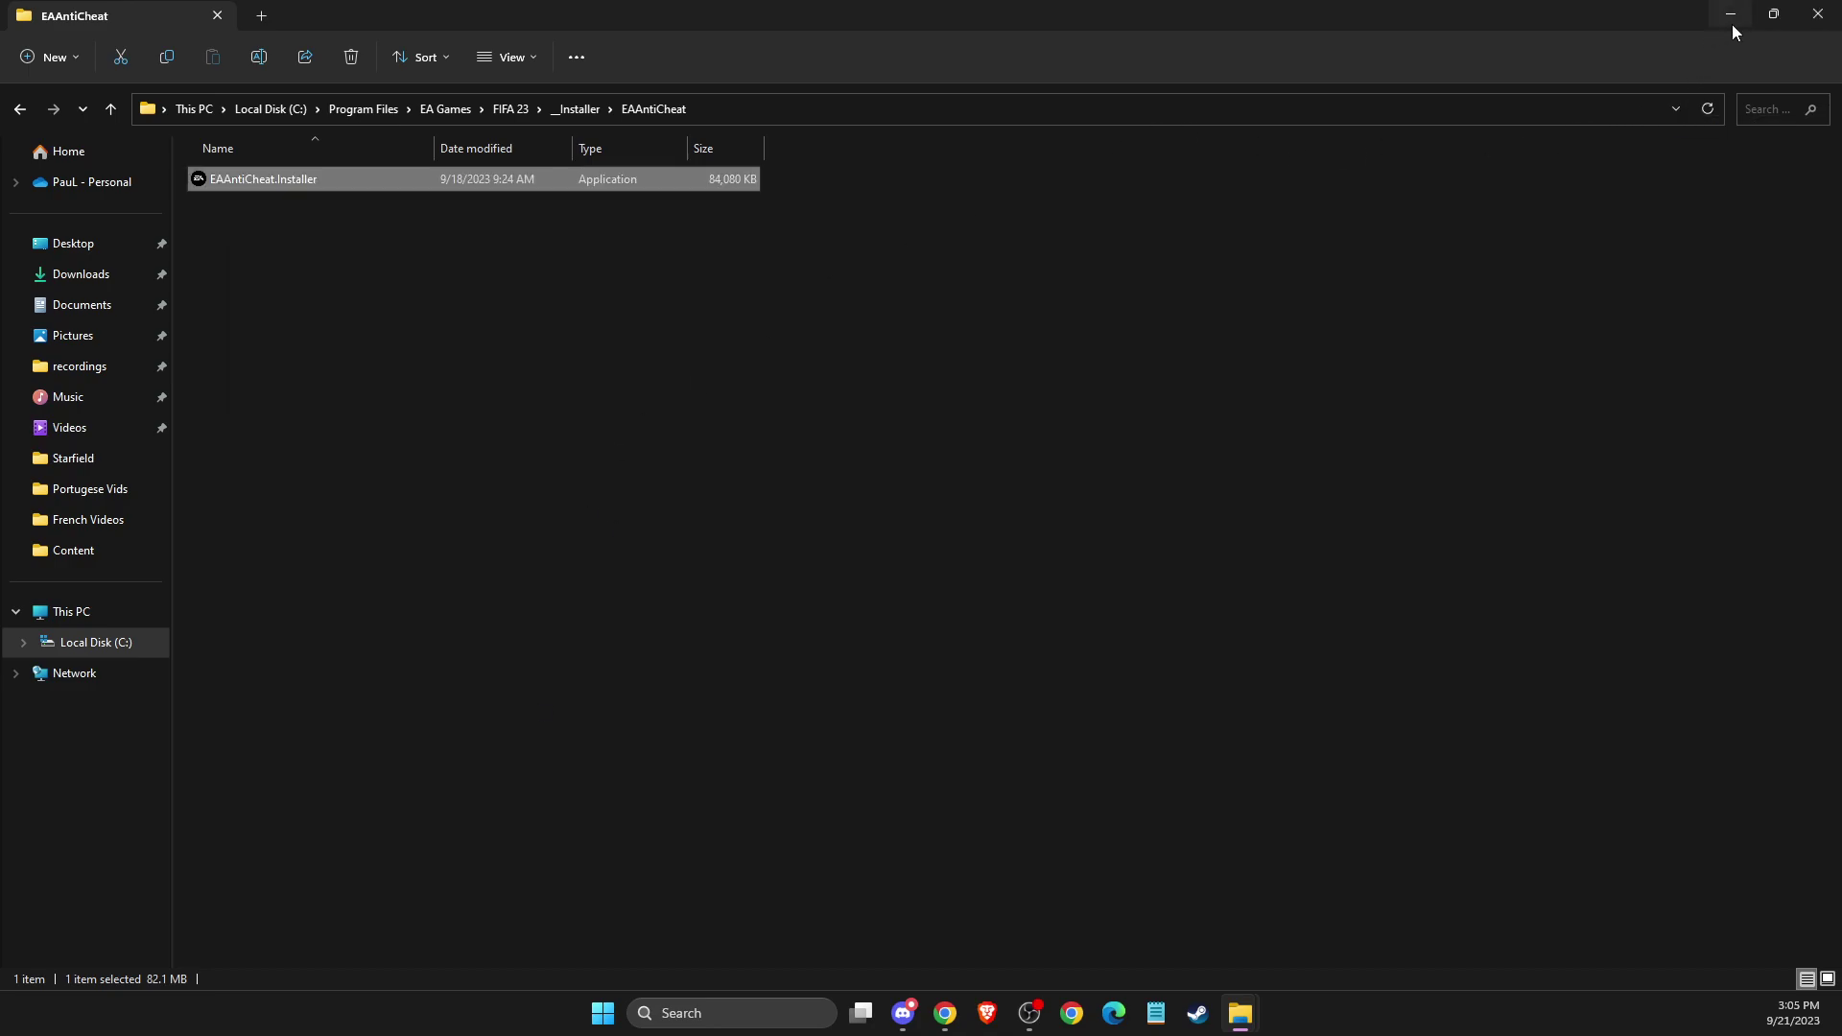
{"action": "left_click", "coordinate": [1820, 15]}
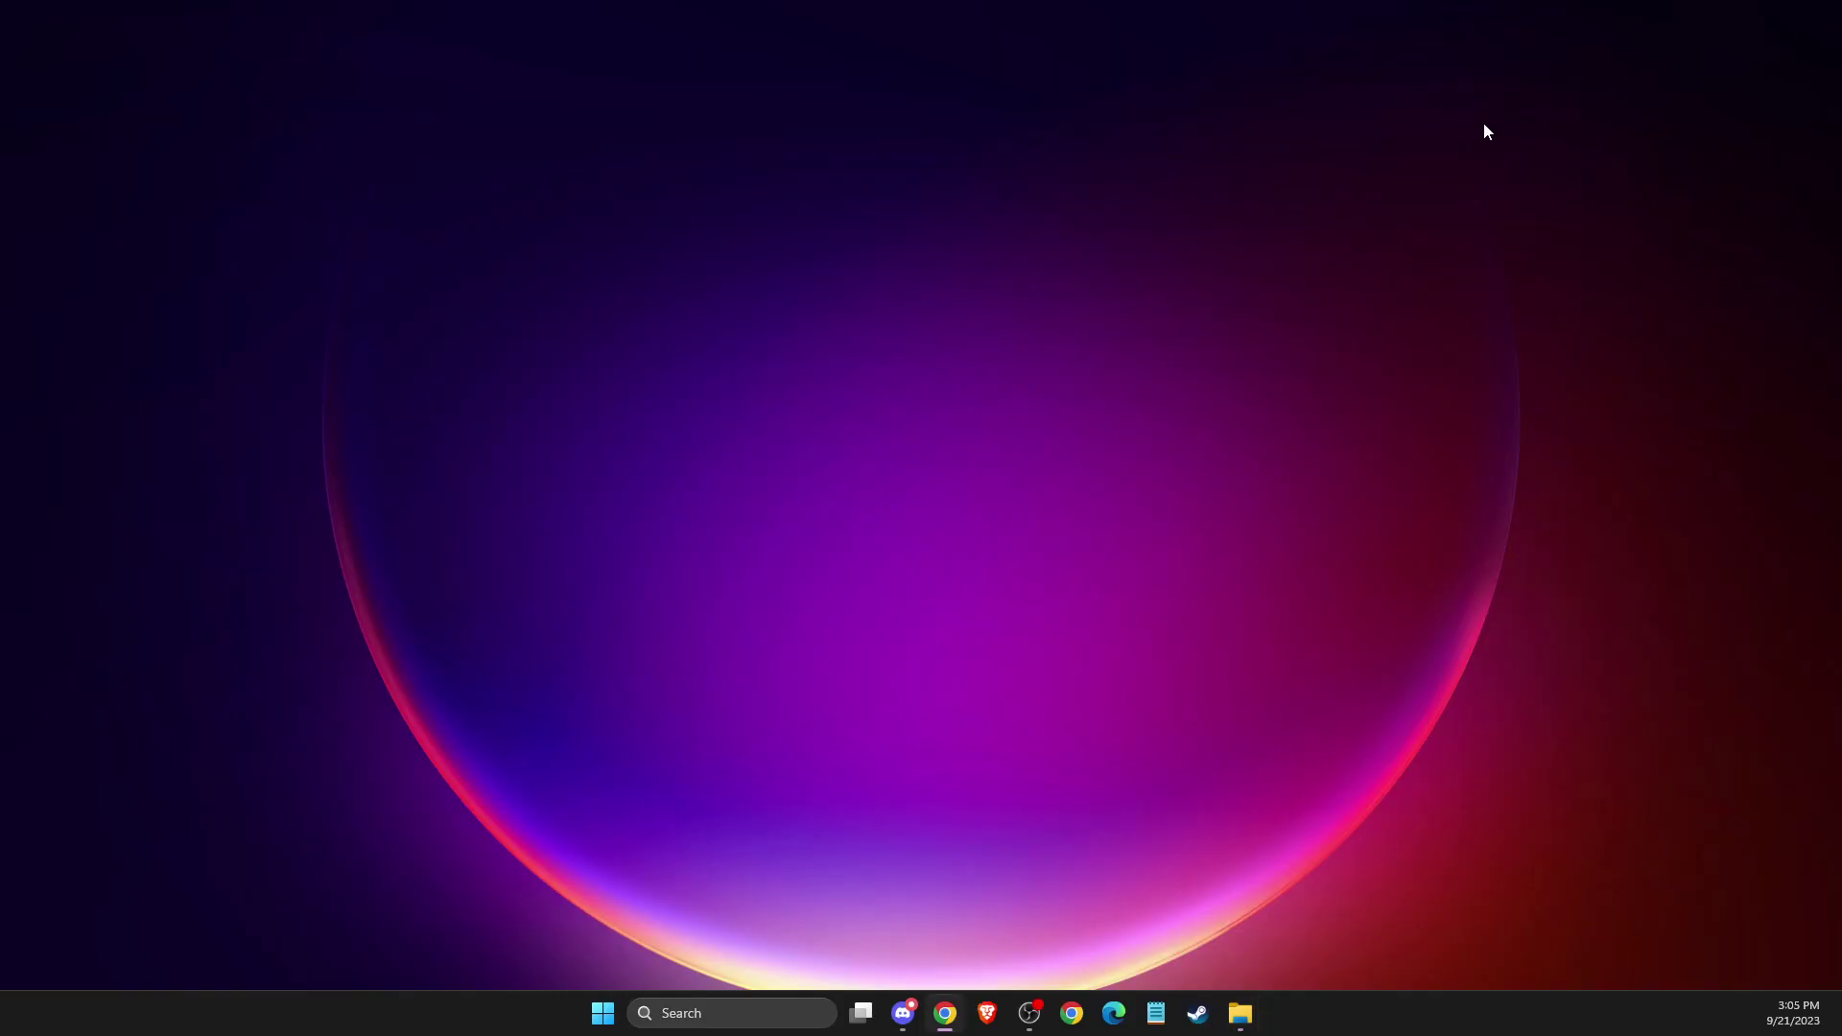